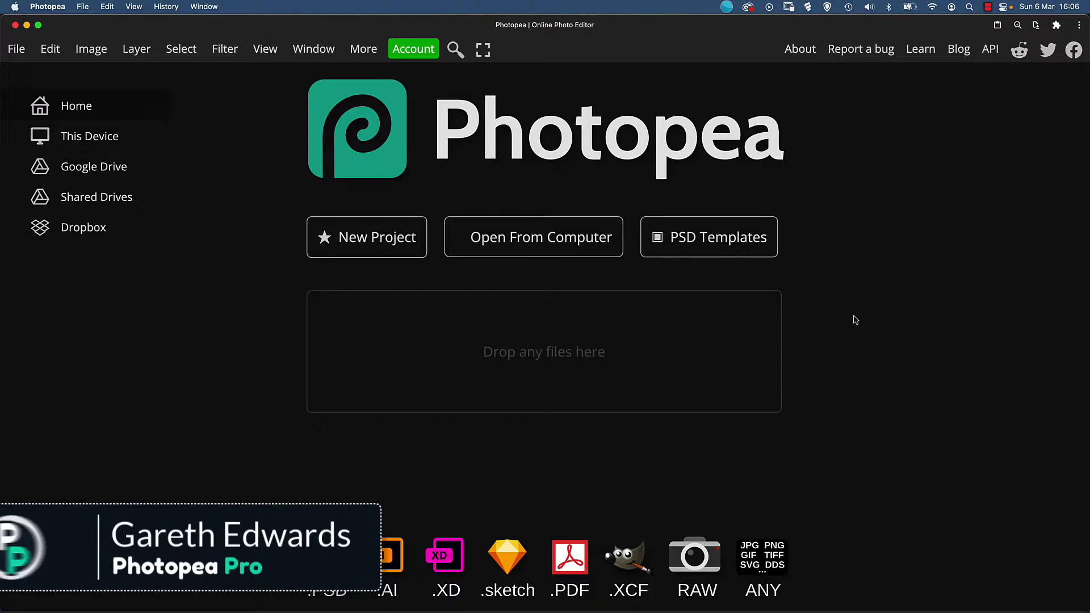
- Create a new 1920×1080 document with a white background
left_click(348, 233)
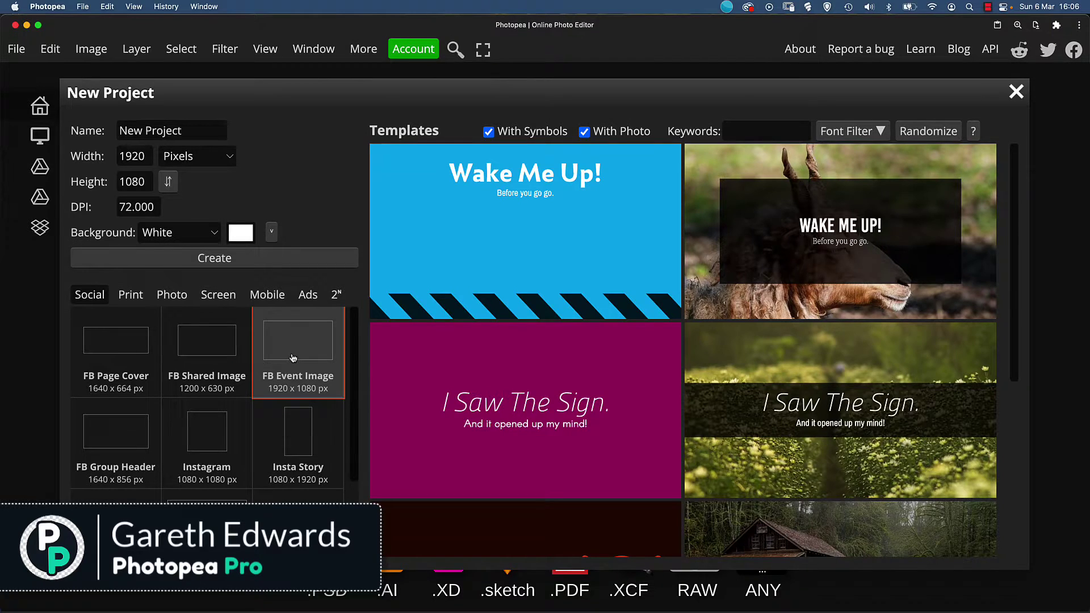
left_click(264, 265)
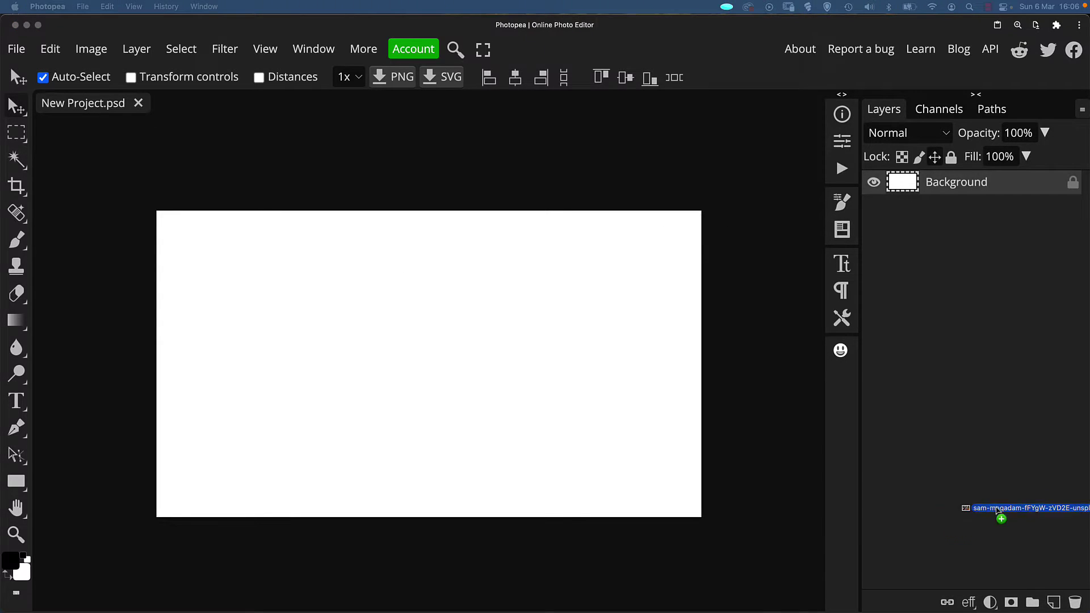
- Drop the café photo of the woman in and scale it to about 32% to cover the canvas
left_click_drag(966, 513, 385, 379)
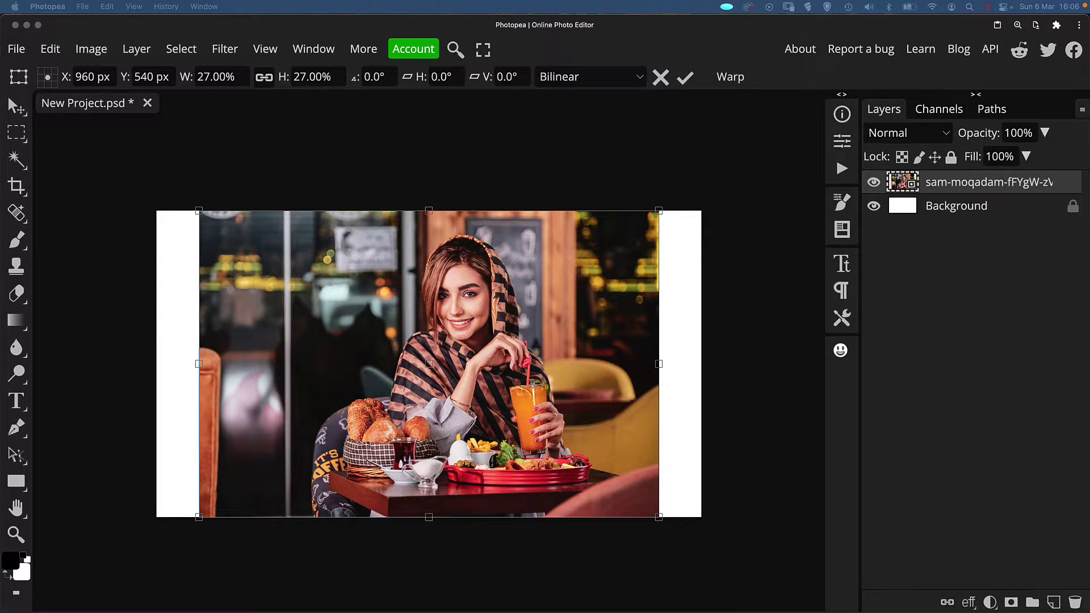
left_click(484, 250)
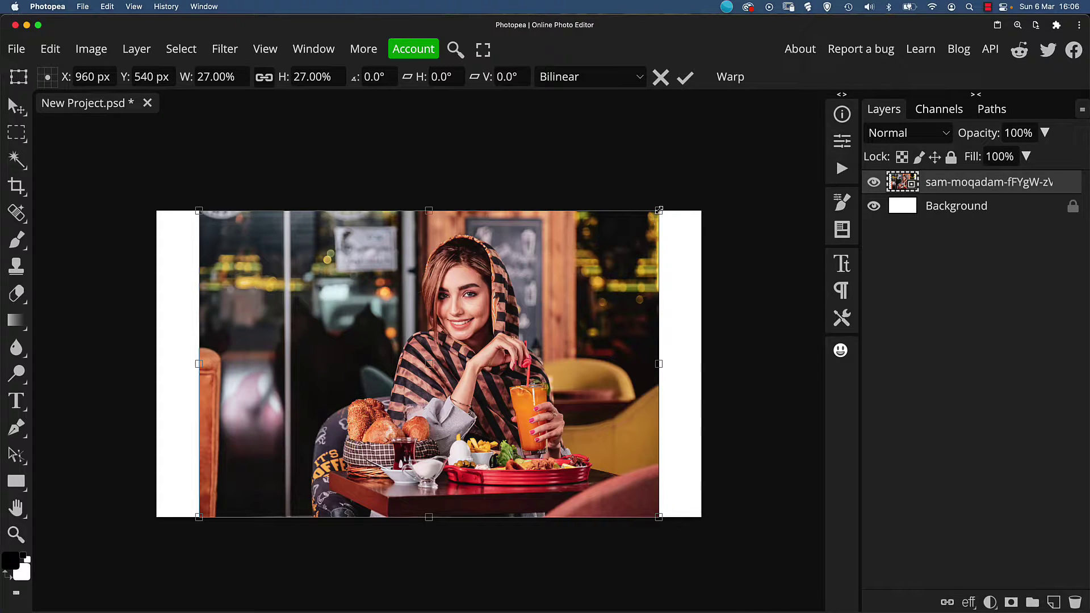
left_click_drag(659, 210, 720, 173)
left_click_drag(653, 272, 607, 278)
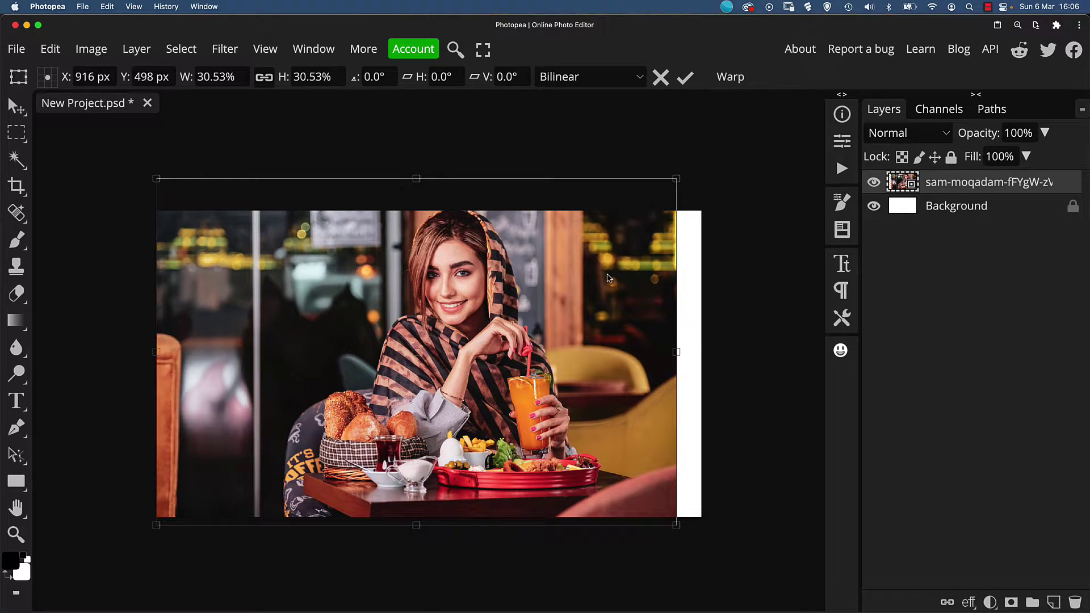
left_click_drag(681, 529, 708, 546)
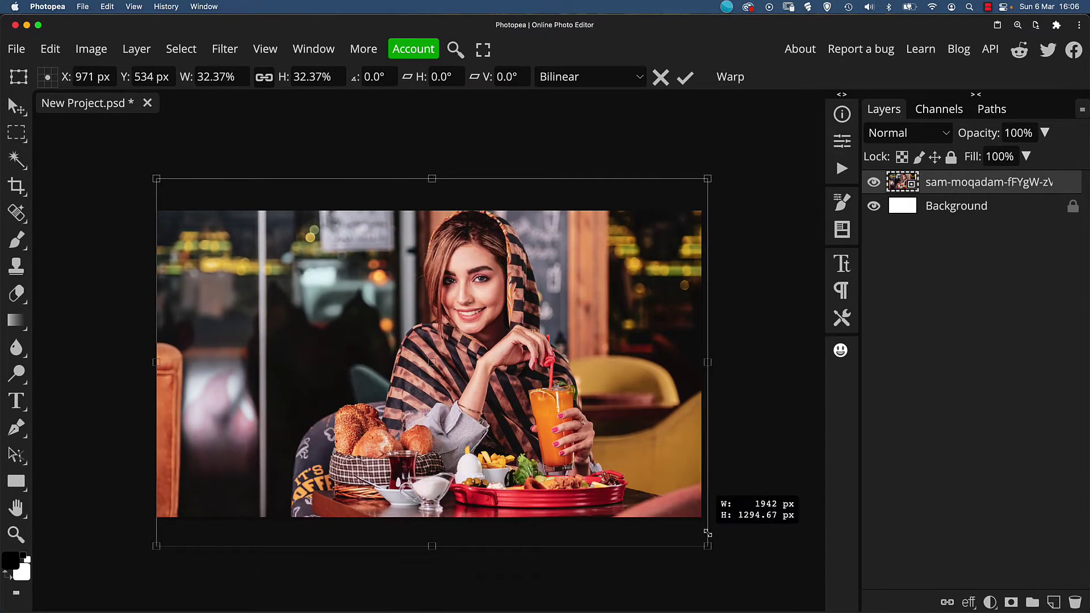
key("Return")
- Zoom in and duplicate the café photo layer
key("z")
left_click(448, 452)
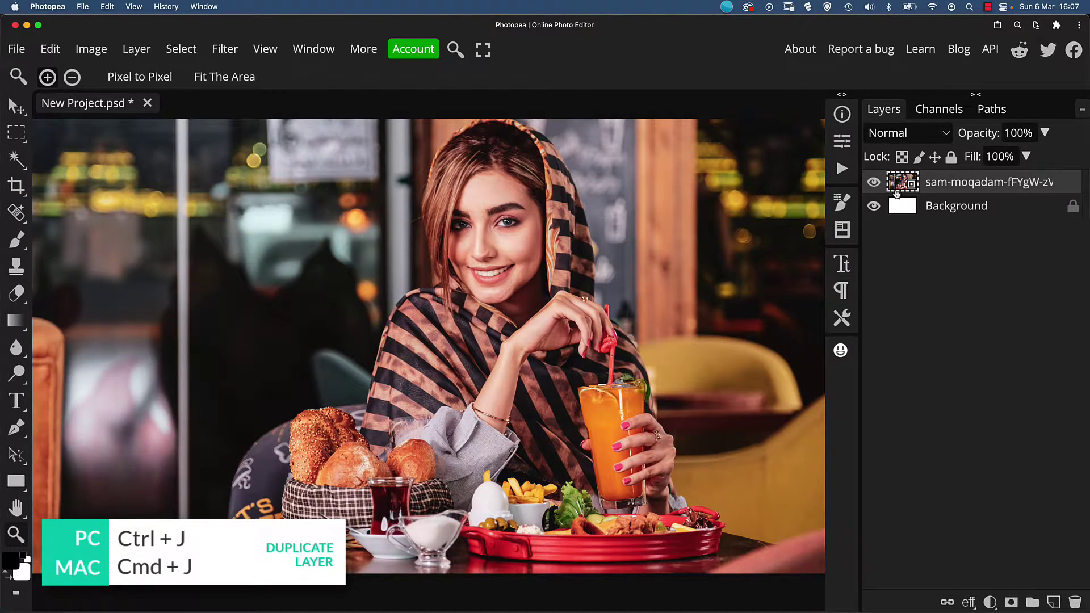
key("super+j")
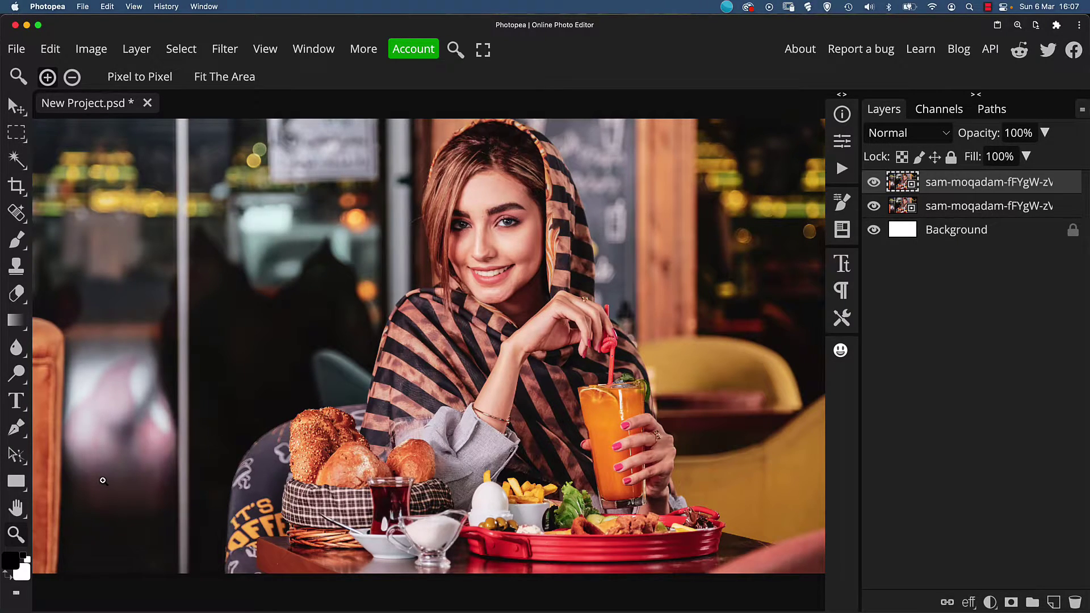
- Switch the Pen tool's mode from Shape to Path
left_click(18, 427)
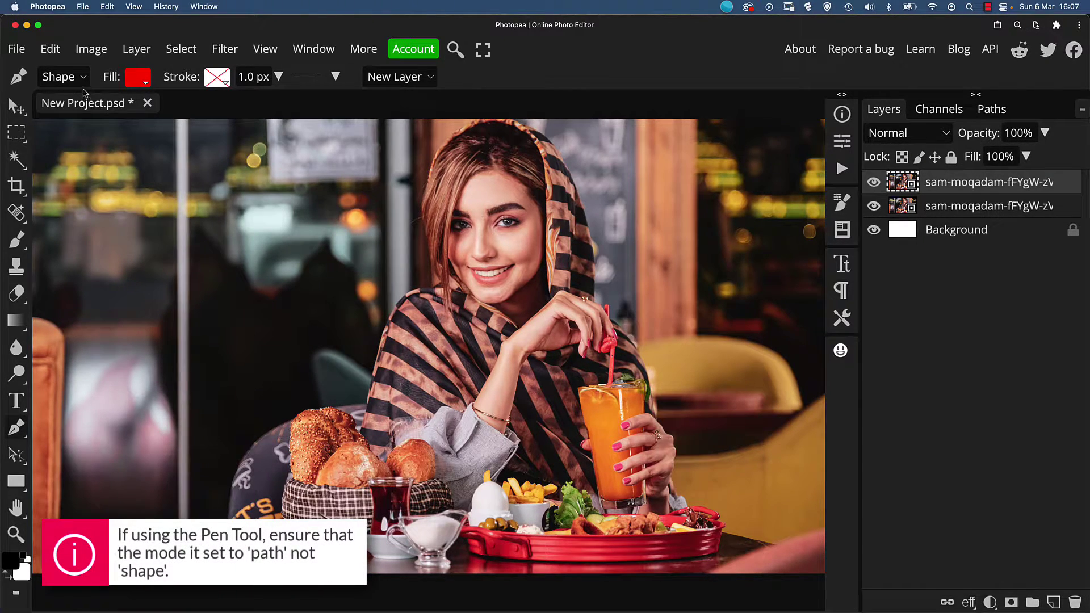
left_click(81, 79)
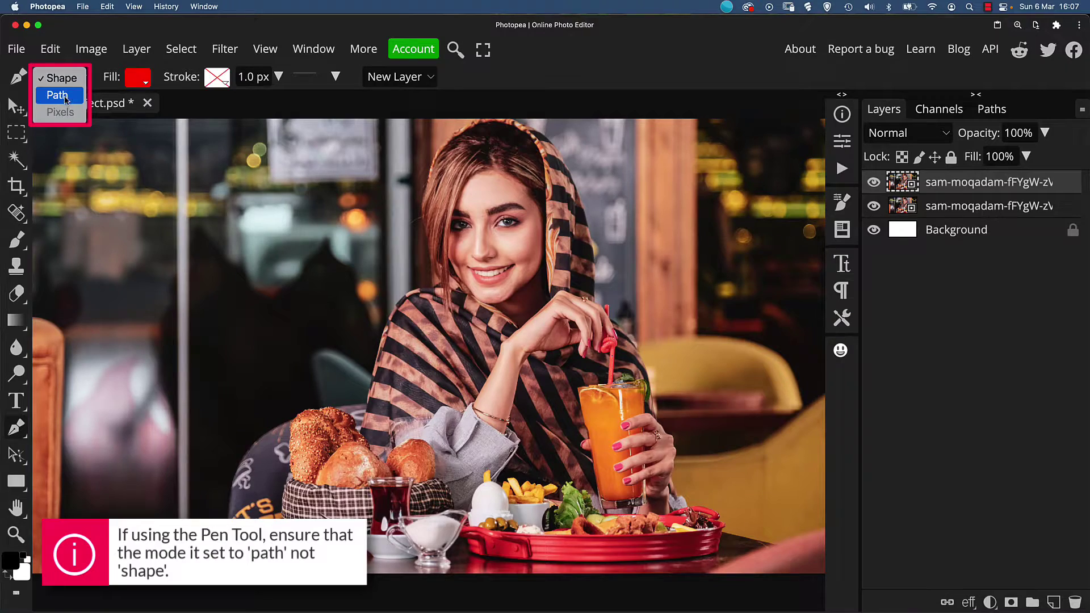
left_click(65, 99)
key("z")
left_click(225, 560)
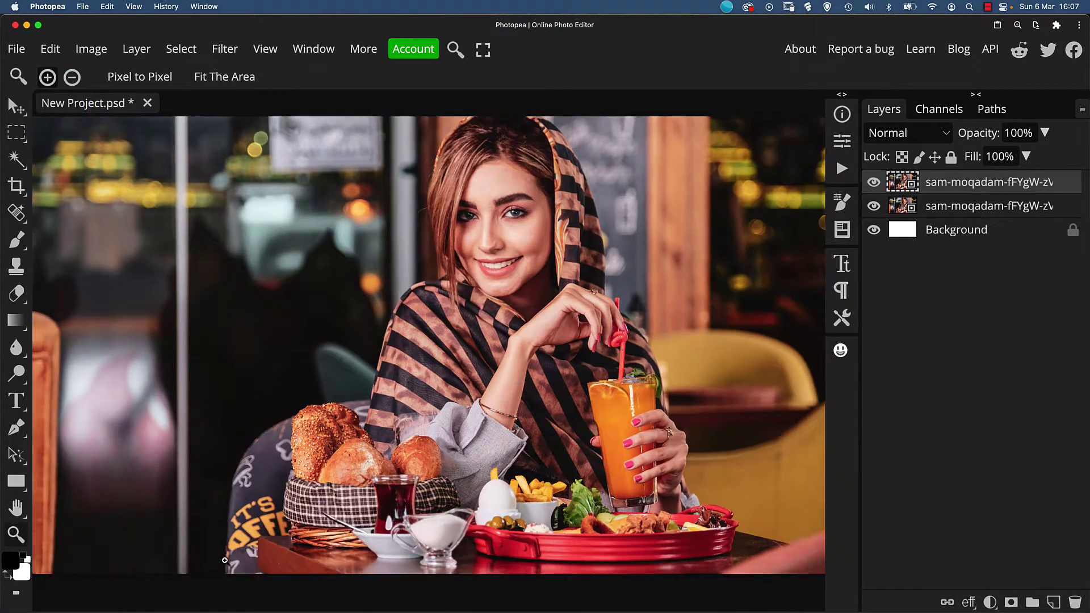
- Begin the pen path at the chair's bottom, tracing up the chair back and over the bread
left_click(225, 561)
left_click(251, 541)
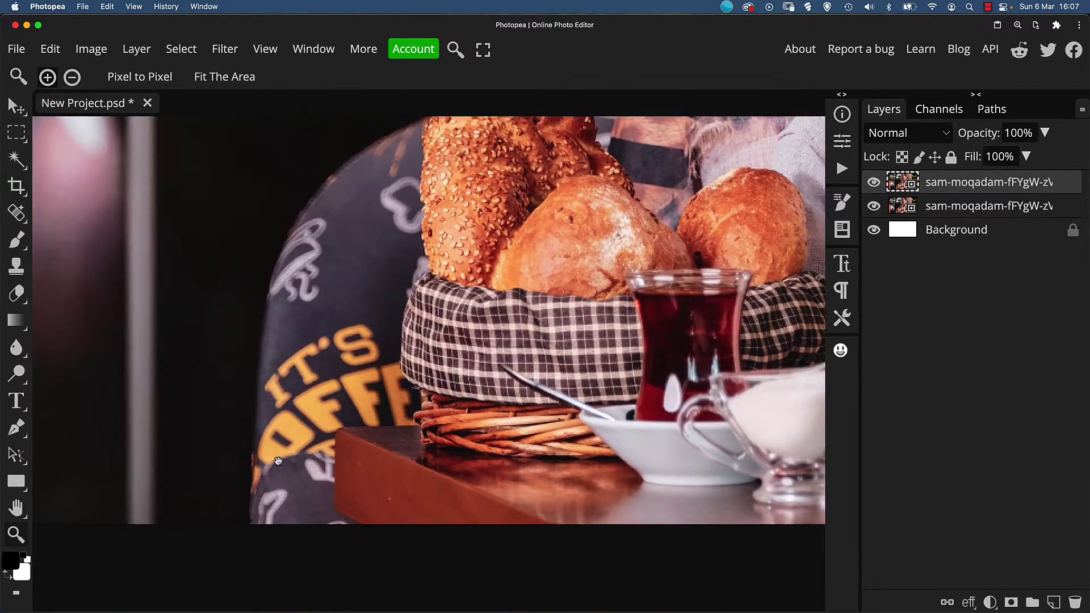
key("p")
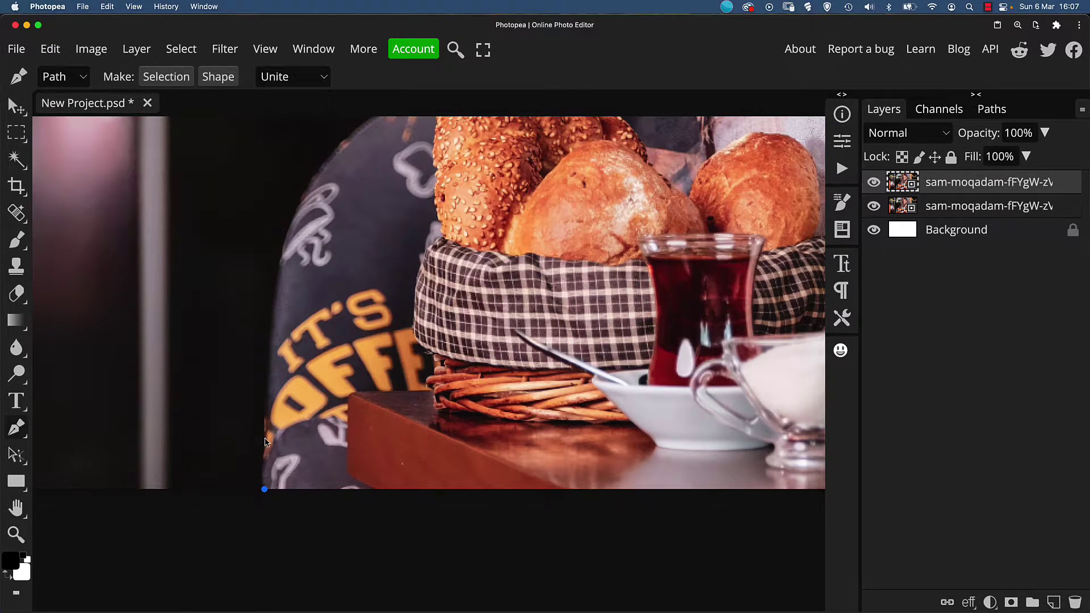
left_click_drag(265, 438, 267, 421)
left_click_drag(273, 325, 322, 260)
scroll(299, 238, "up", 5)
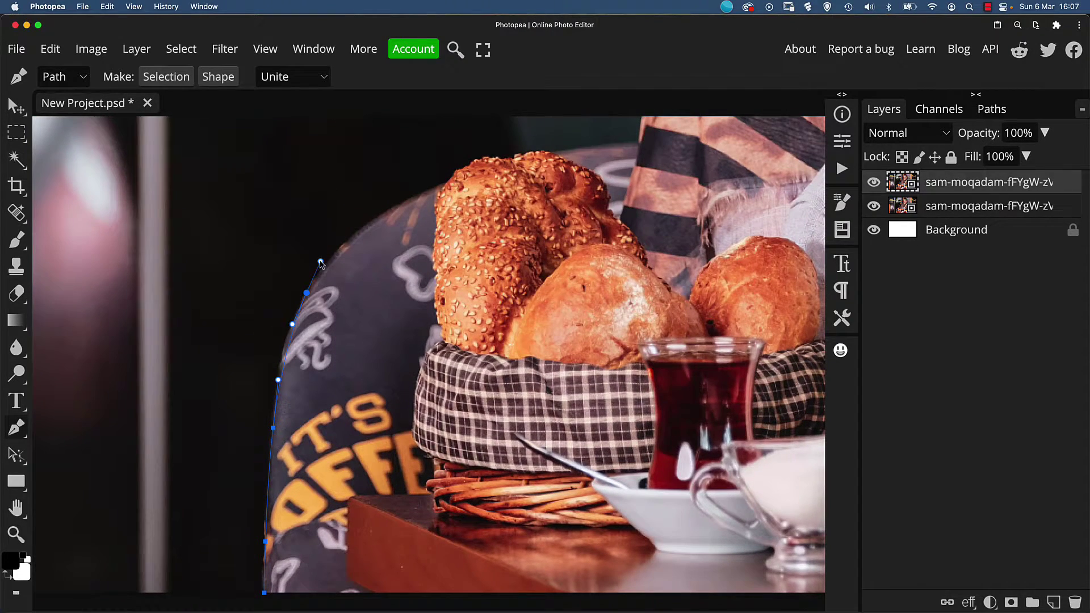
left_click_drag(392, 208, 425, 189)
left_click(460, 171)
left_click(471, 164)
left_click(481, 159)
left_click(501, 158)
left_click_drag(533, 153, 550, 149)
left_click_drag(566, 158, 468, 408)
left_click(559, 400)
left_click(550, 351)
- Continue the path up the hood's left side and across its top
scroll(554, 352, "up", 3)
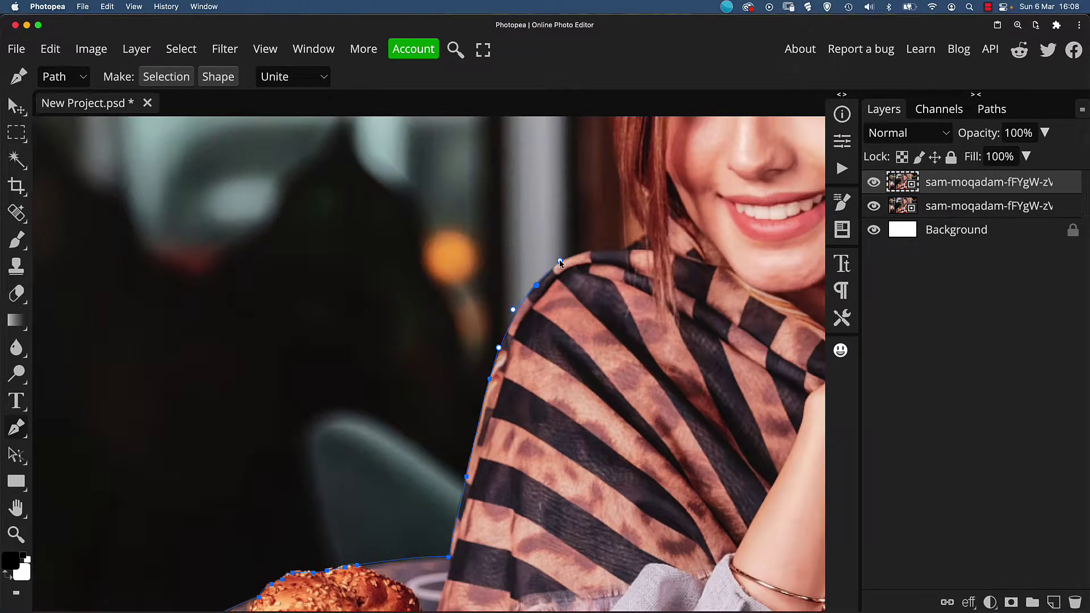
scroll(559, 363, "up", 5)
left_click_drag(563, 370, 473, 575)
left_click(437, 326)
left_click(446, 278)
left_click(475, 213)
left_click(527, 166)
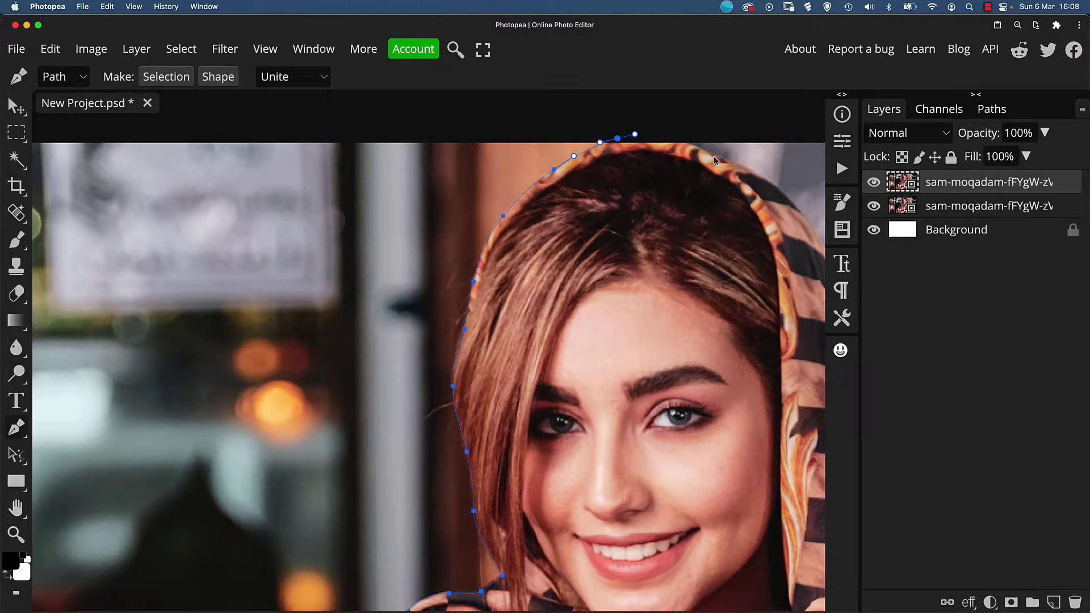
left_click(591, 135)
left_click_drag(691, 154, 731, 181)
left_click_drag(745, 165, 506, 176)
scroll(596, 369, "down", 5)
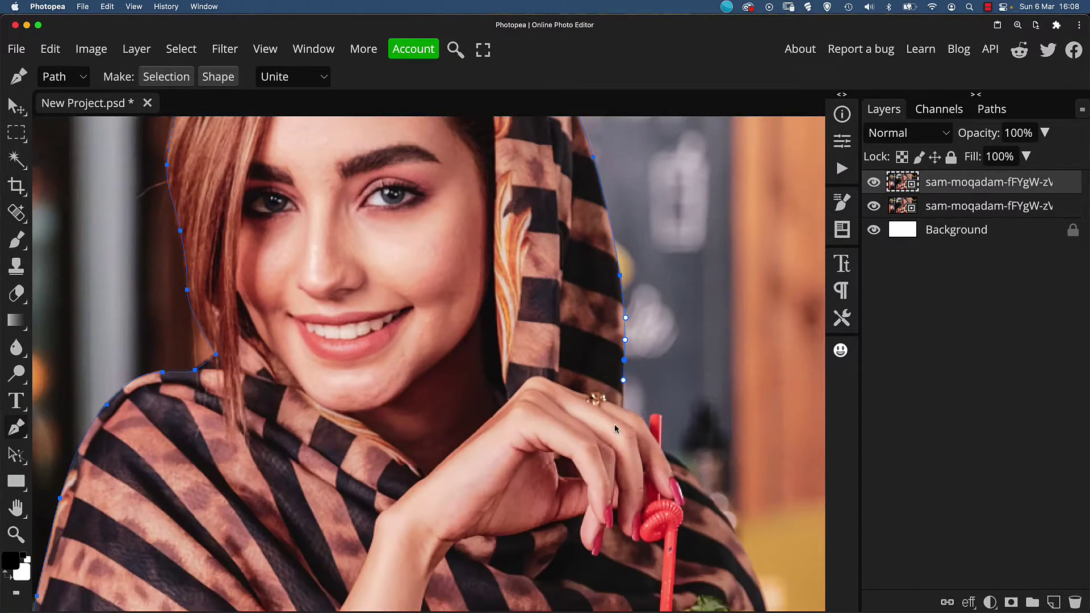
- Trace around the straw, down the hood's right edge and along the hand
key("z")
left_click(544, 294)
key("p")
left_click(532, 287)
left_click(568, 286)
left_click(586, 292)
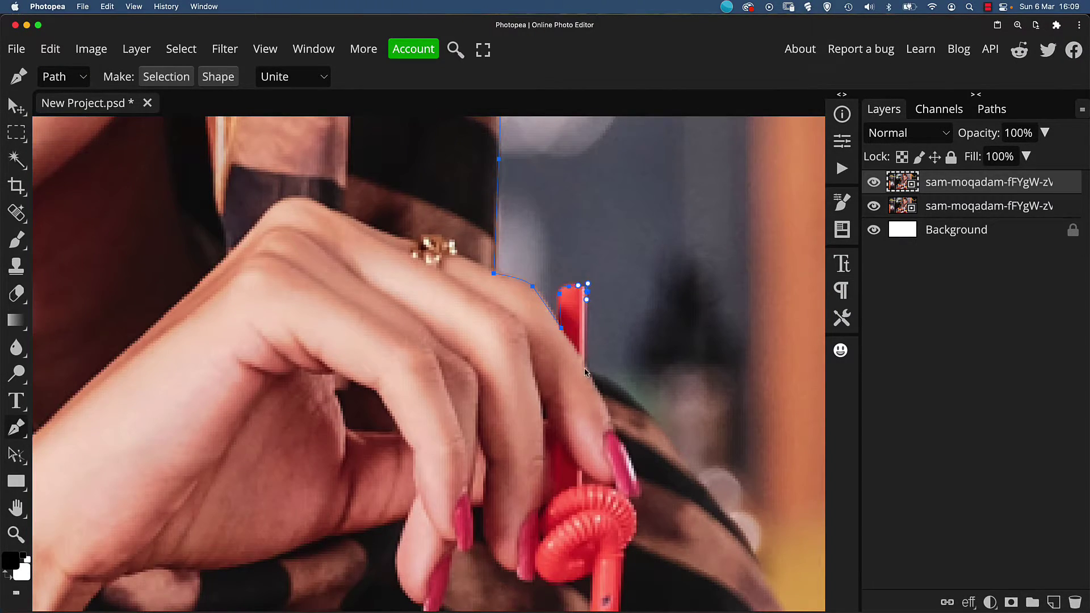
left_click_drag(590, 317, 487, 186)
left_click(484, 238)
left_click(564, 306)
left_click(599, 357)
scroll(623, 368, "down", 3)
scroll(623, 368, "down", 3)
scroll(625, 369, "up", 2)
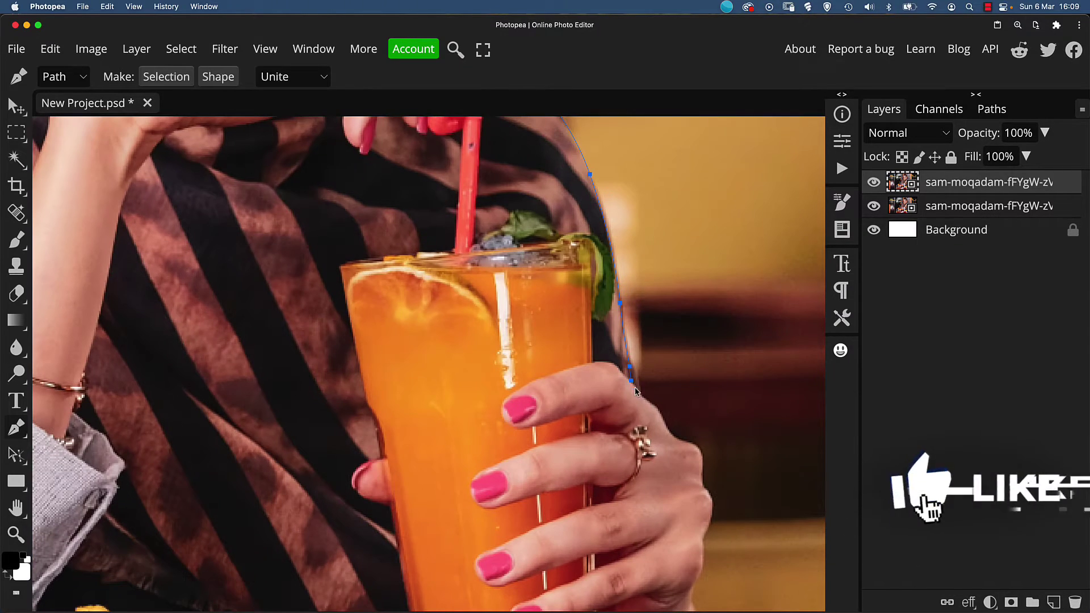
left_click(649, 403)
left_click(663, 422)
left_click(670, 437)
- Trace down the arm and plate rim, then close the path at its start point
left_click_drag(670, 437, 432, 117)
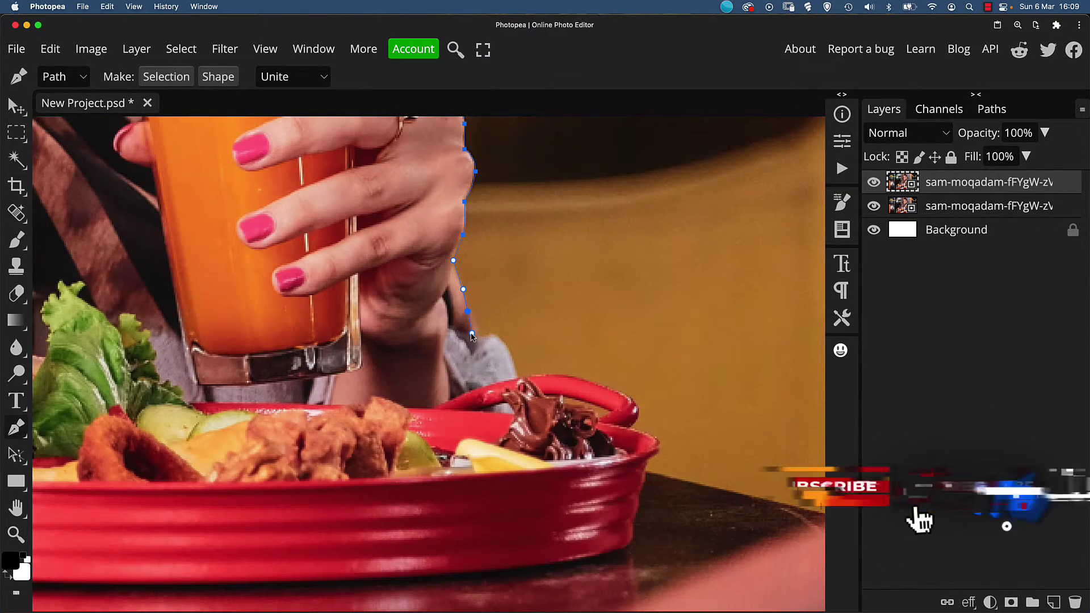
left_click(453, 260)
left_click(467, 311)
left_click(474, 337)
left_click(492, 339)
left_click(510, 356)
left_click(519, 377)
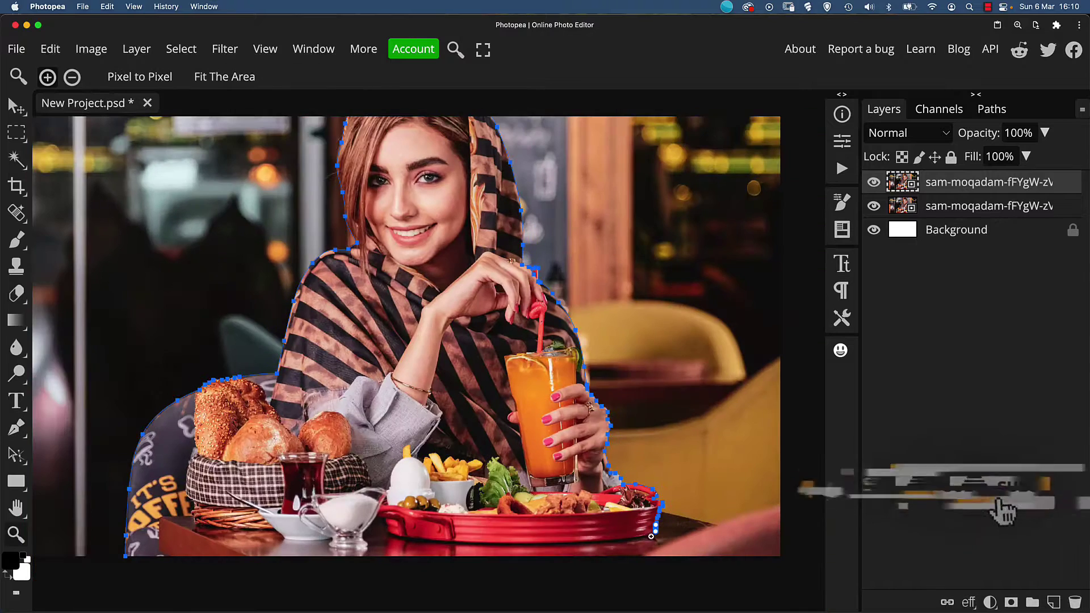
key("p")
left_click(656, 556)
left_click(124, 566)
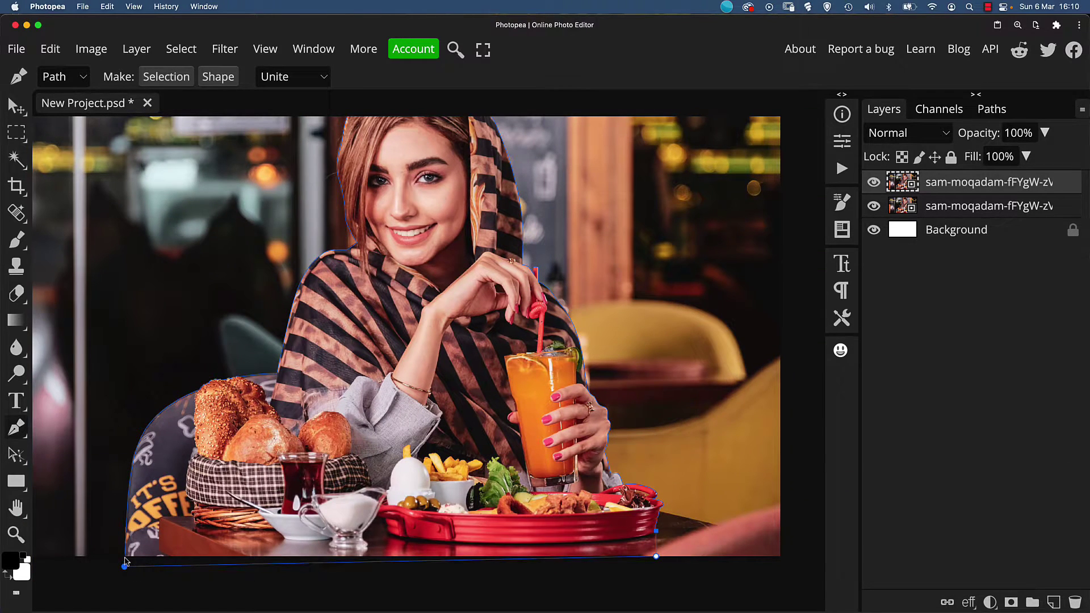
left_click(126, 556)
- Rename the Work Path to 'cut out'
left_click(991, 108)
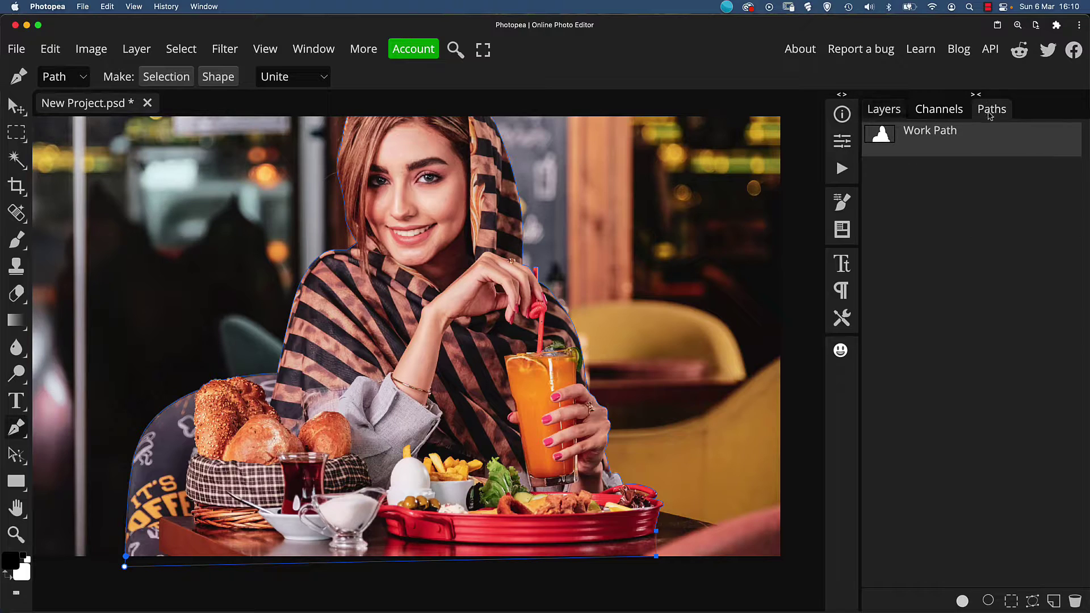
double_click(941, 134)
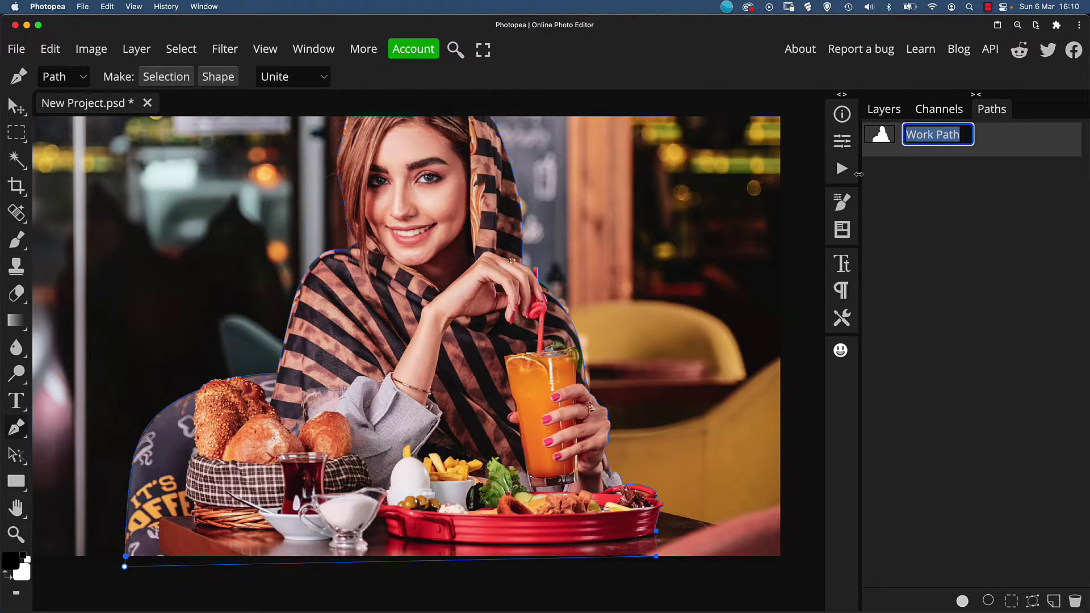
type("c")
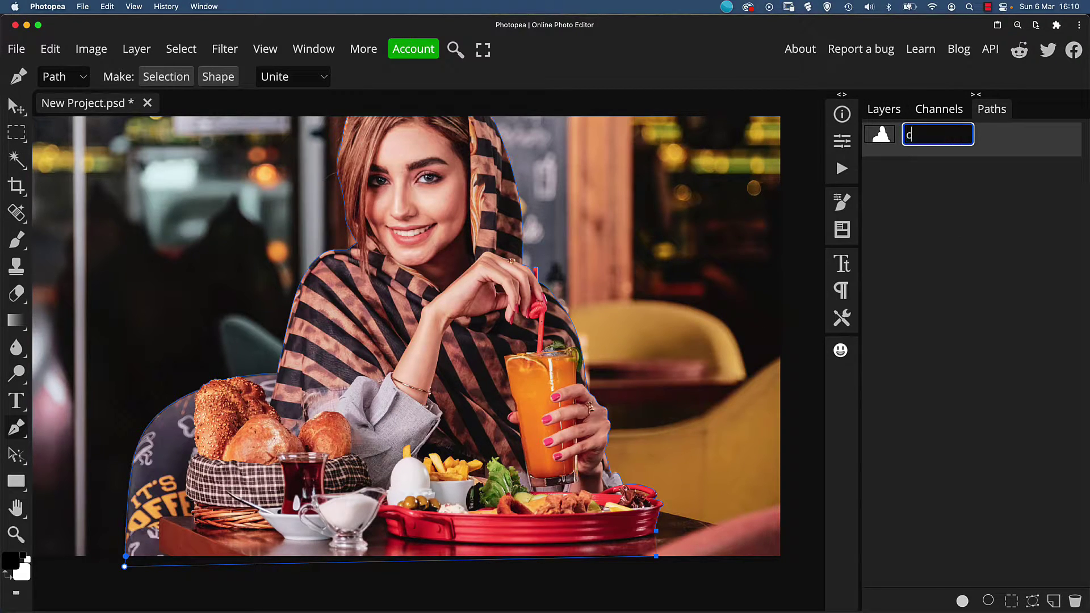
type("ut out")
key("Return")
- Load the 'cut out' path as a selection and add it as a mask on the top photo layer
key("super+Return")
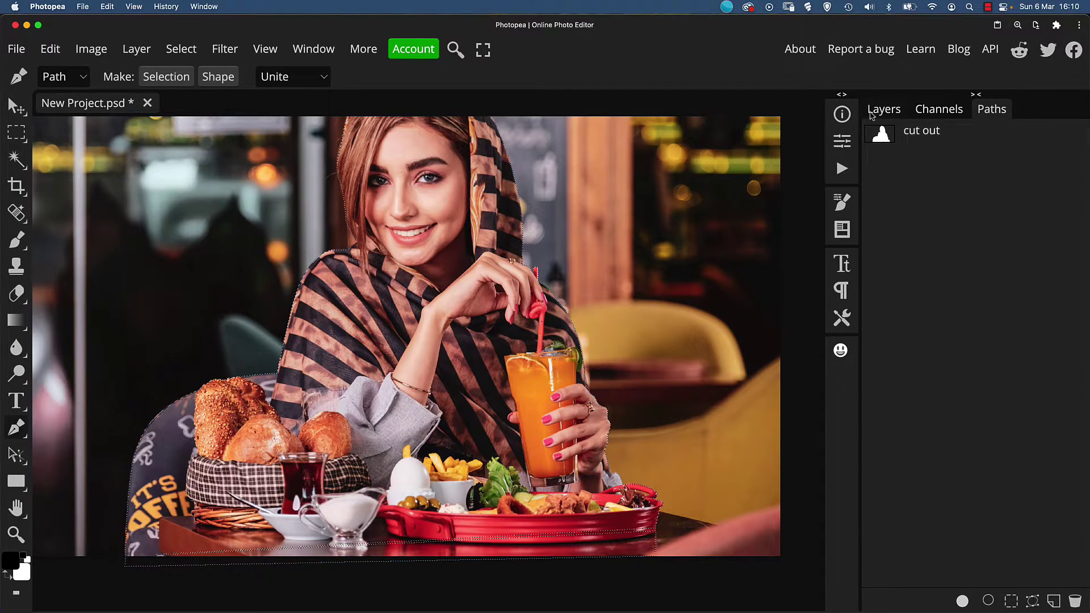
left_click(877, 111)
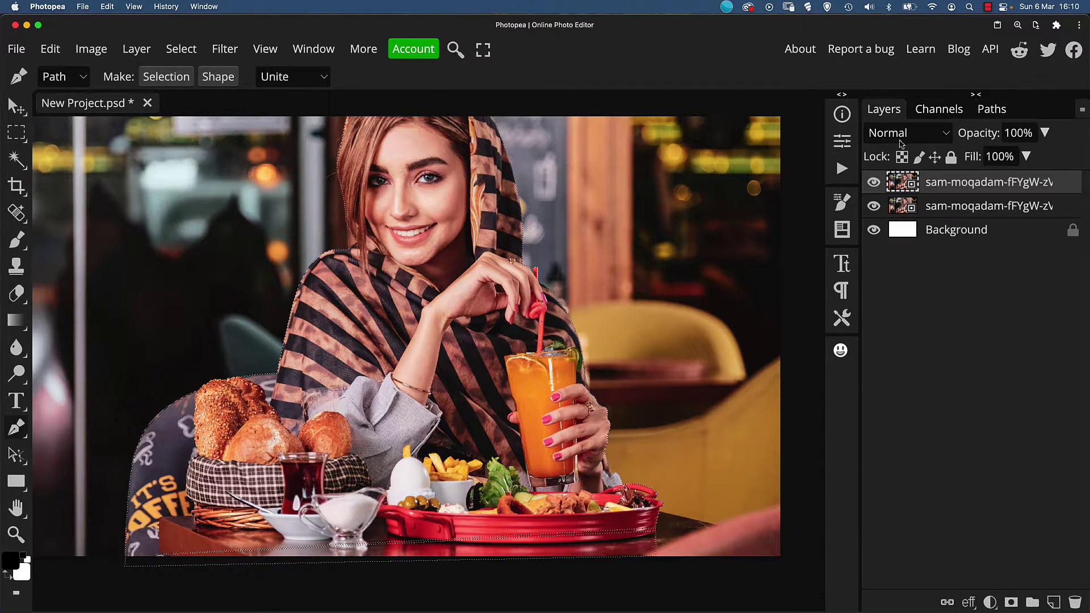
left_click(1012, 602)
- Hide the lower photo layer and zoom in to inspect the cut-out edges at the hijab
key("z")
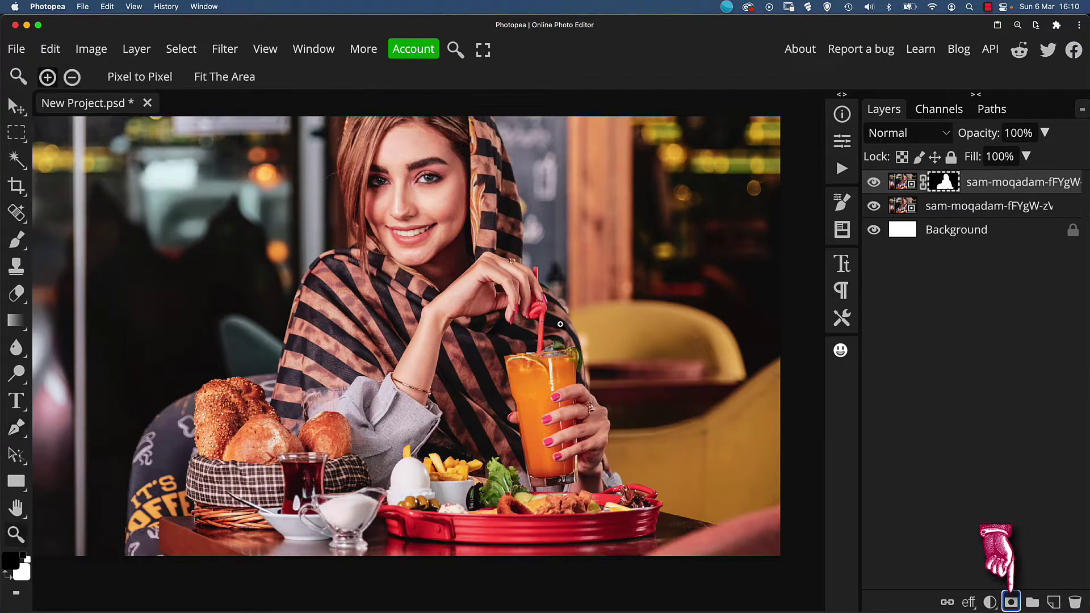
left_click(559, 328)
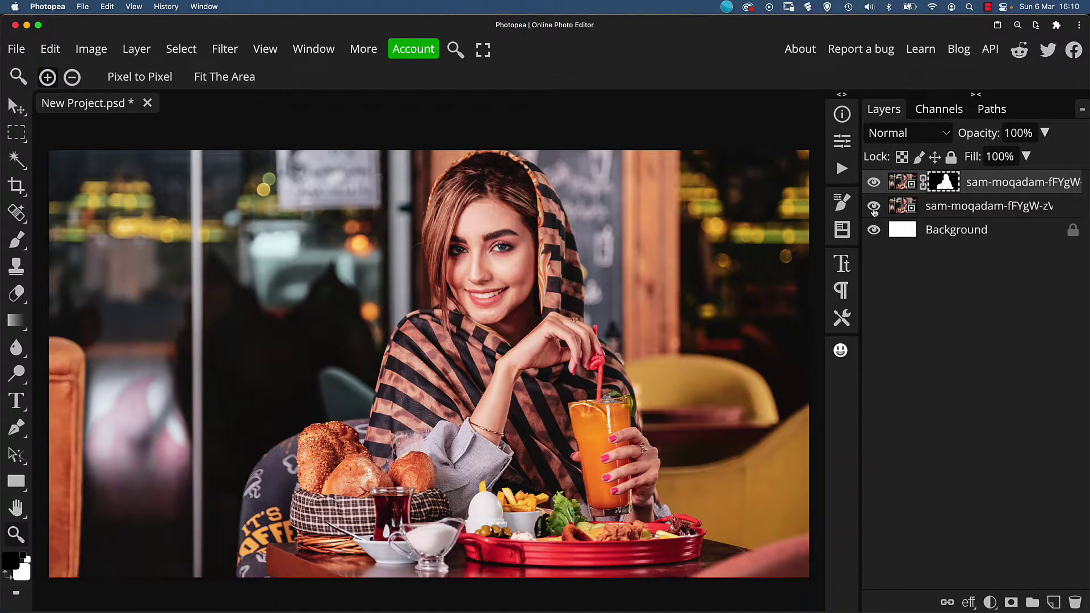
left_click(874, 207)
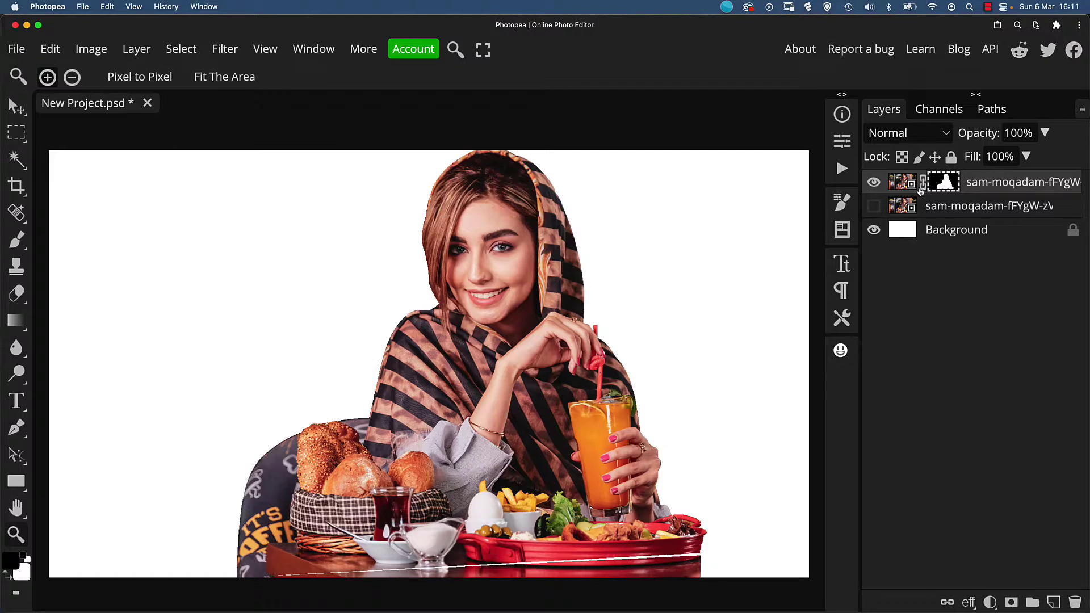
left_click(591, 288)
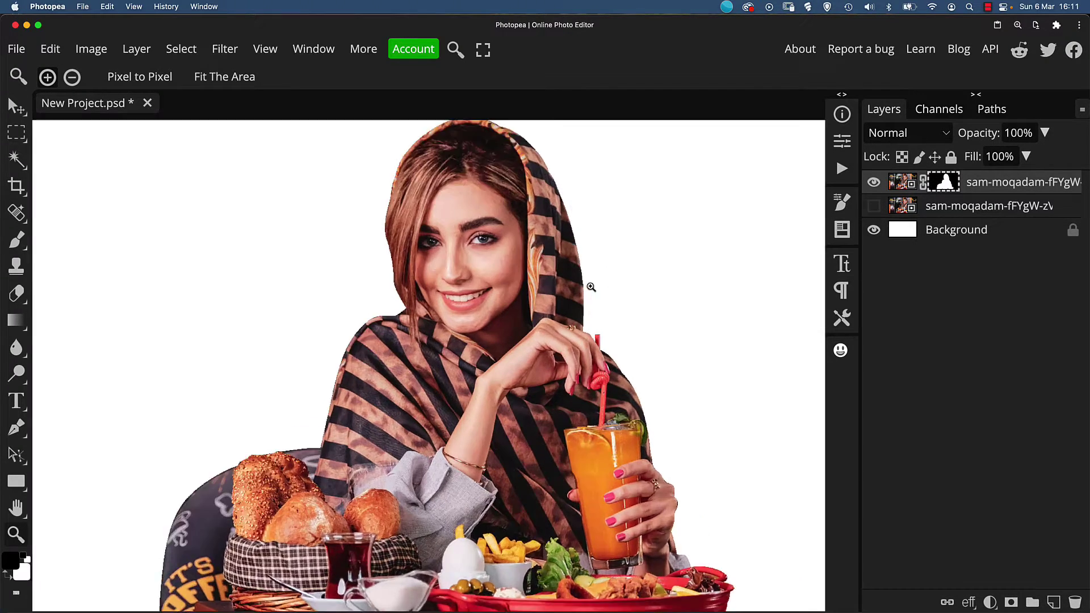
mouse_move(591, 287)
left_mouse_down()
mouse_move(608, 287)
mouse_move(596, 282)
left_mouse_up()
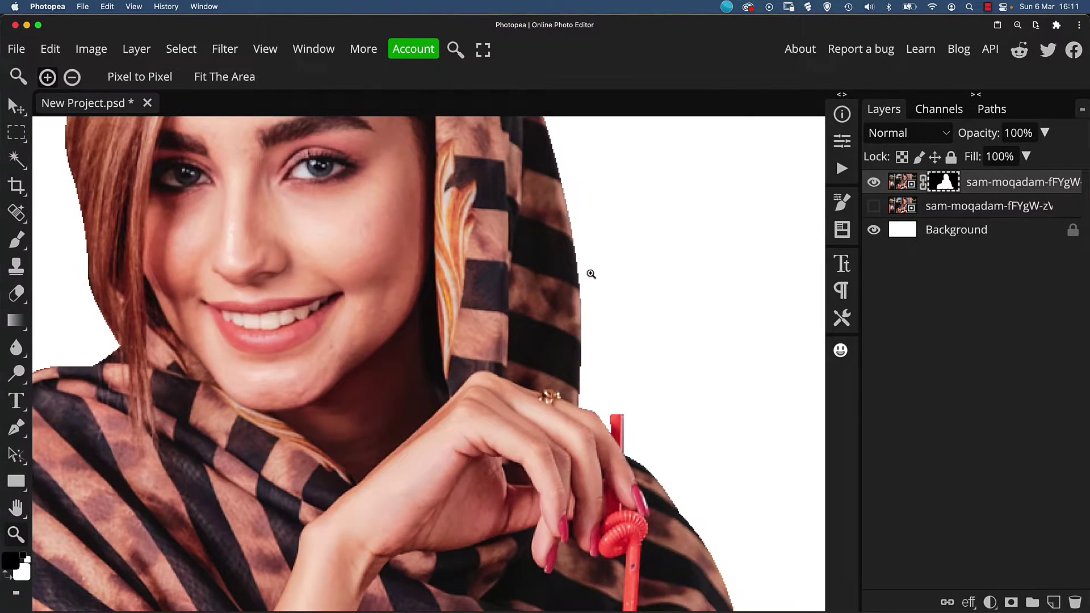
- Feather the cut-out mask by 0.7 px and show the café photo layer again
double_click(953, 188)
left_click_drag(769, 253, 802, 252)
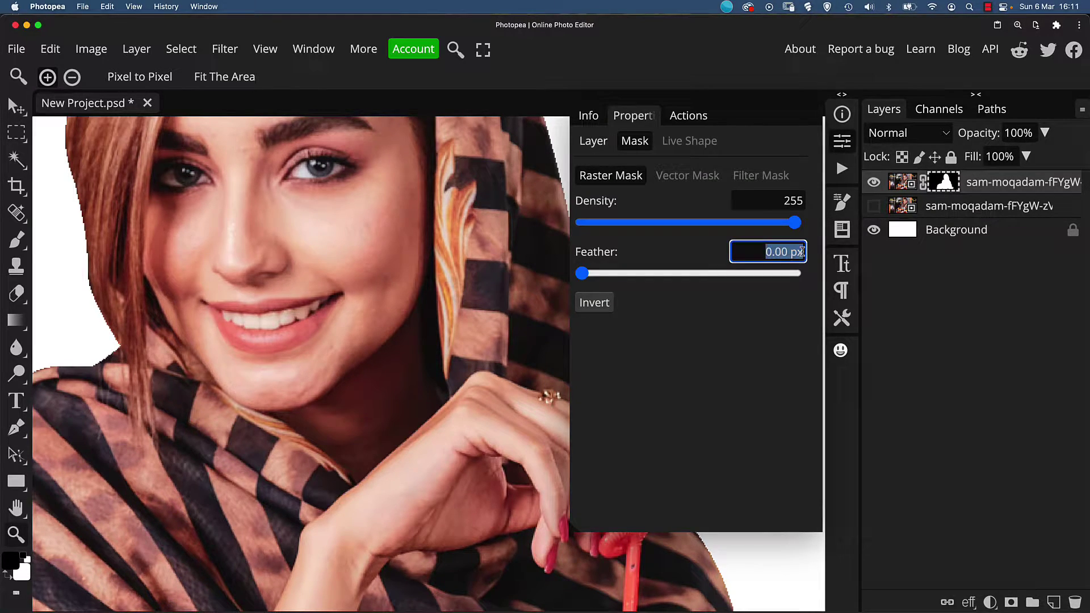
type("0.7")
key("Return")
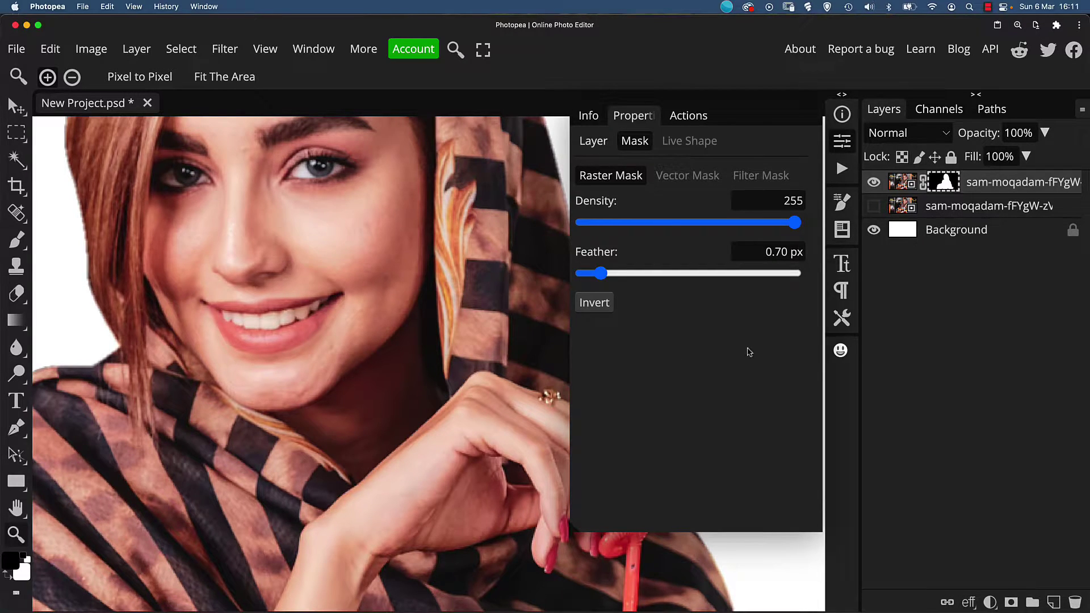
left_click(843, 143)
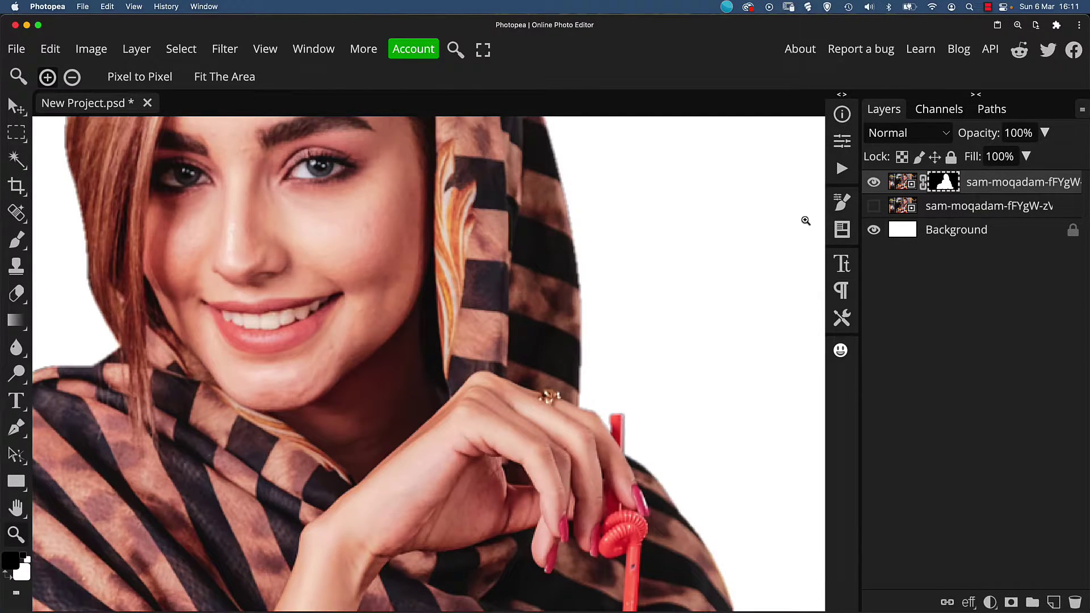
scroll(669, 274, "down", 3)
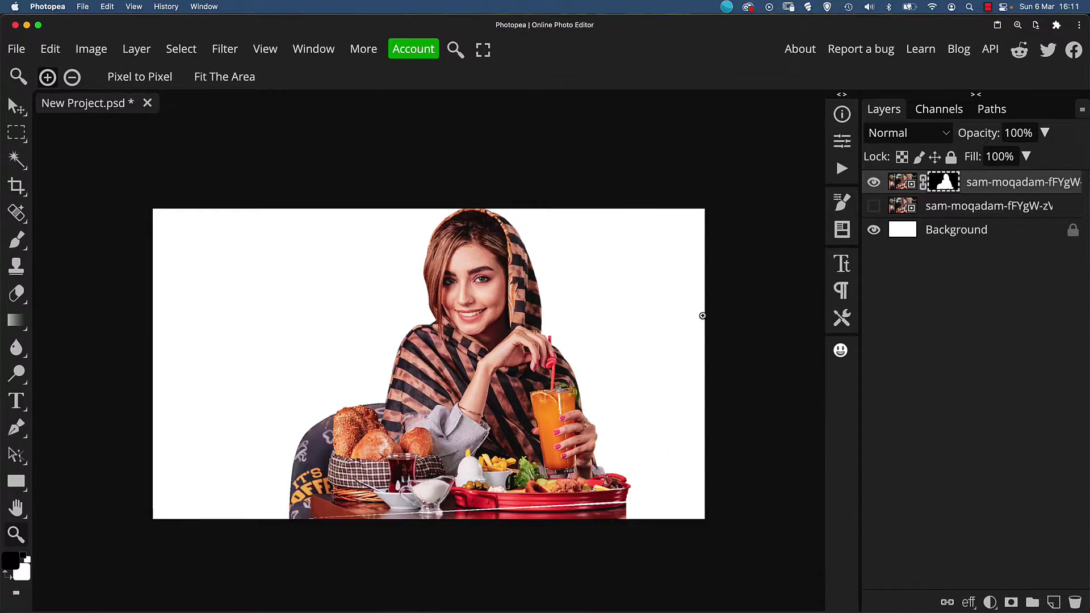
left_click(873, 205)
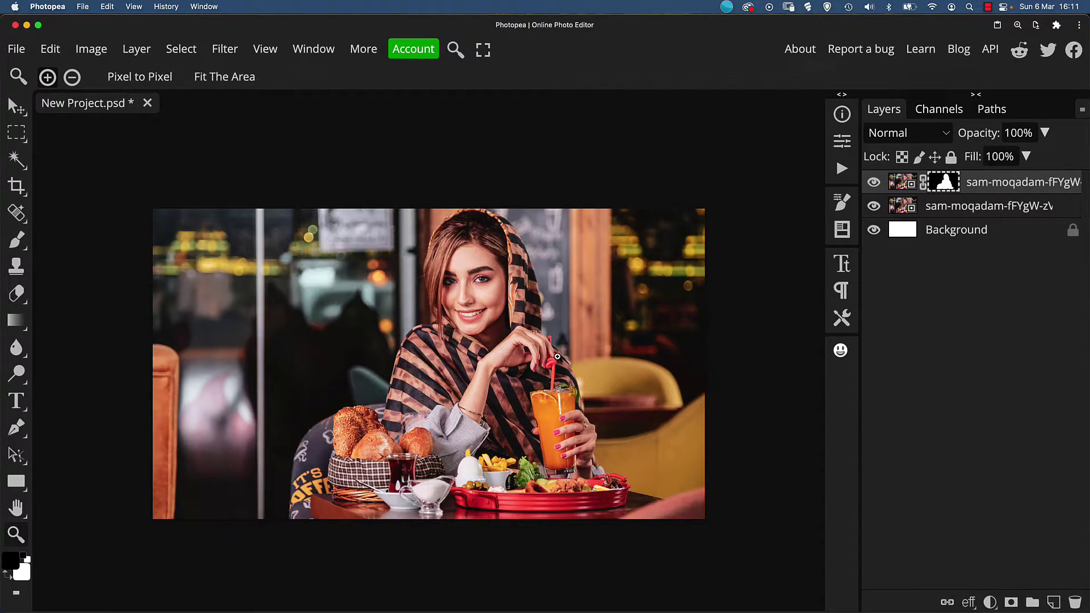
- Name the masked layer 'Cut out' and the café layer 'BG', leaving Cut out selected
key("super+plus")
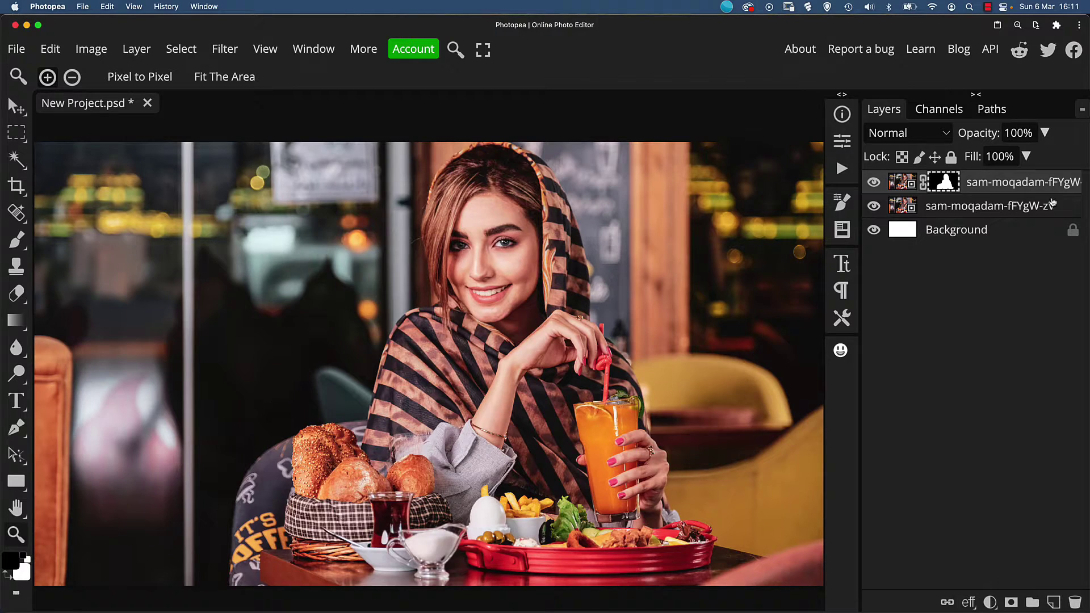
double_click(1079, 194)
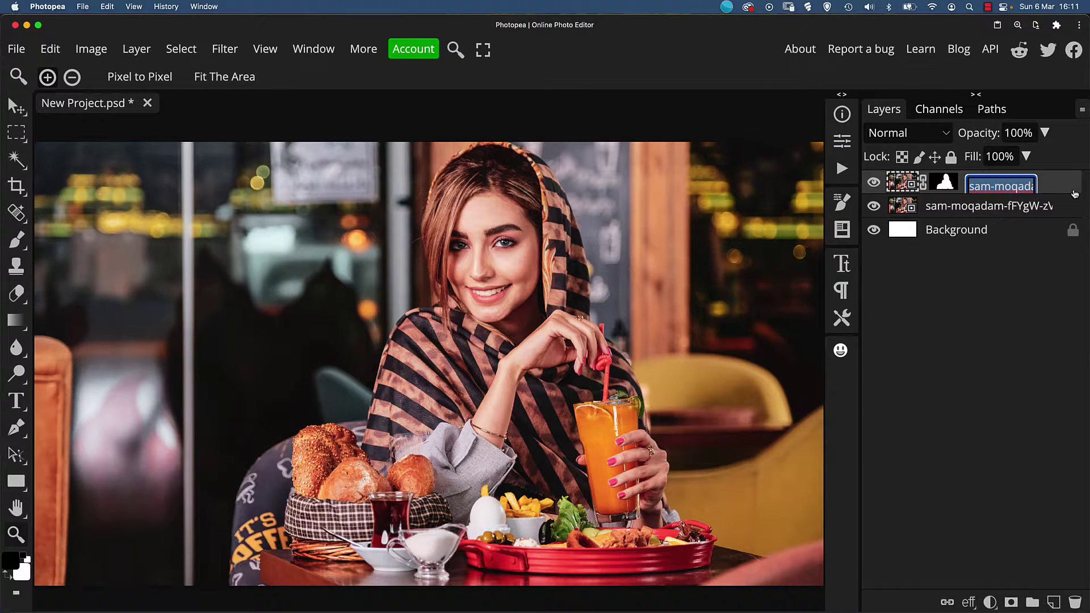
left_click(1075, 194)
double_click(1019, 188)
type("Cut out")
key("Return")
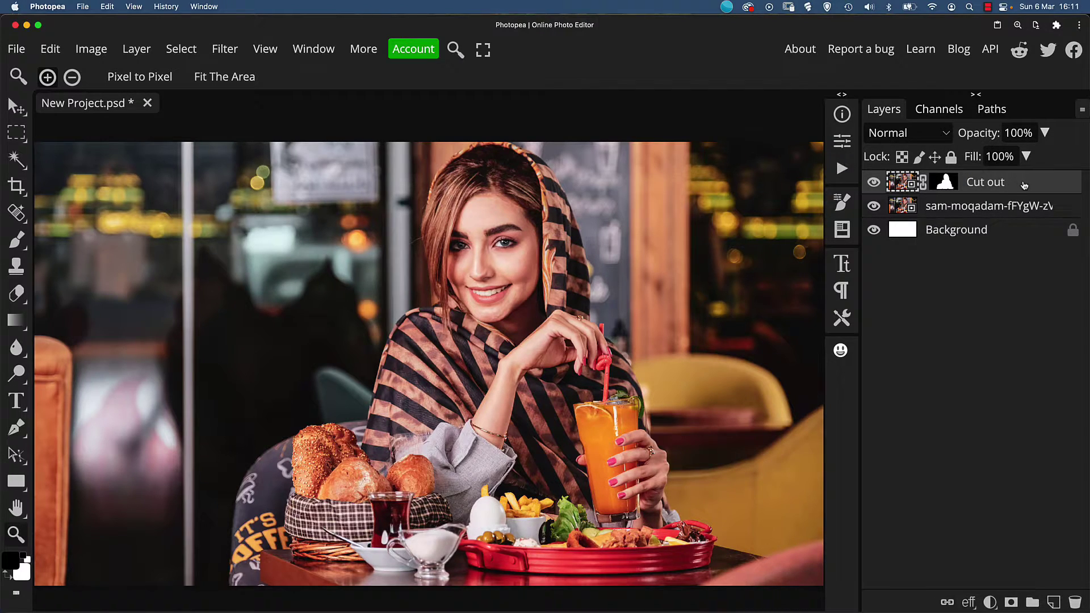
double_click(1007, 206)
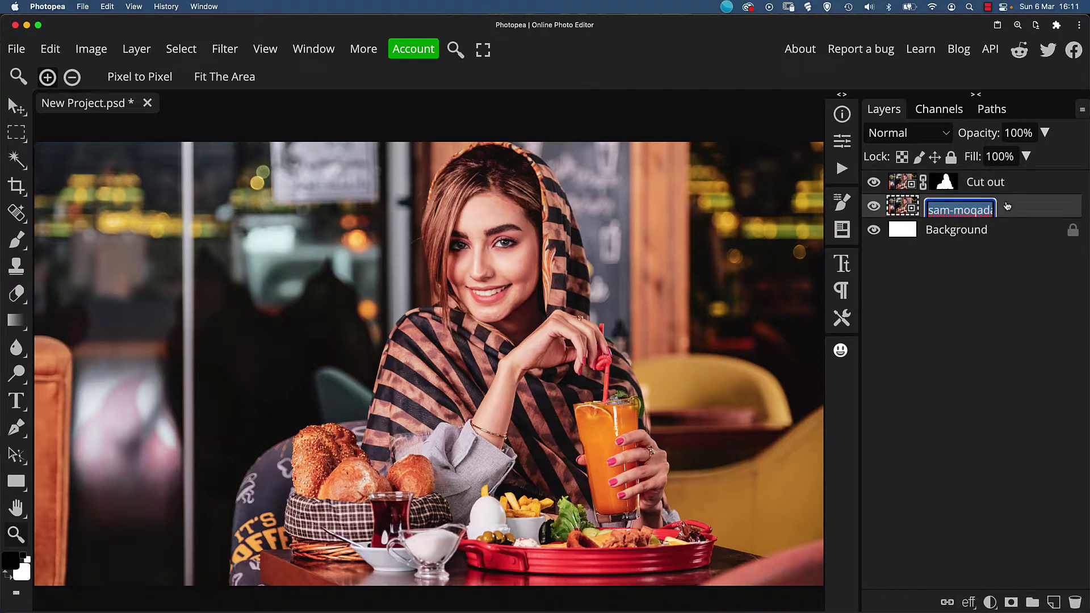
type("BG")
key("Return")
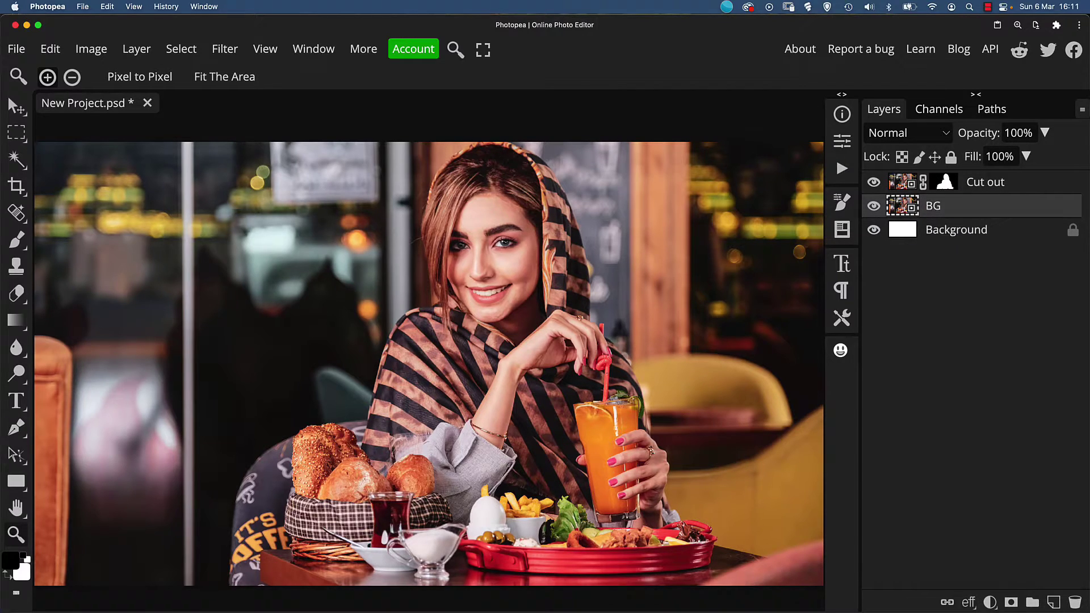
left_click(1026, 187)
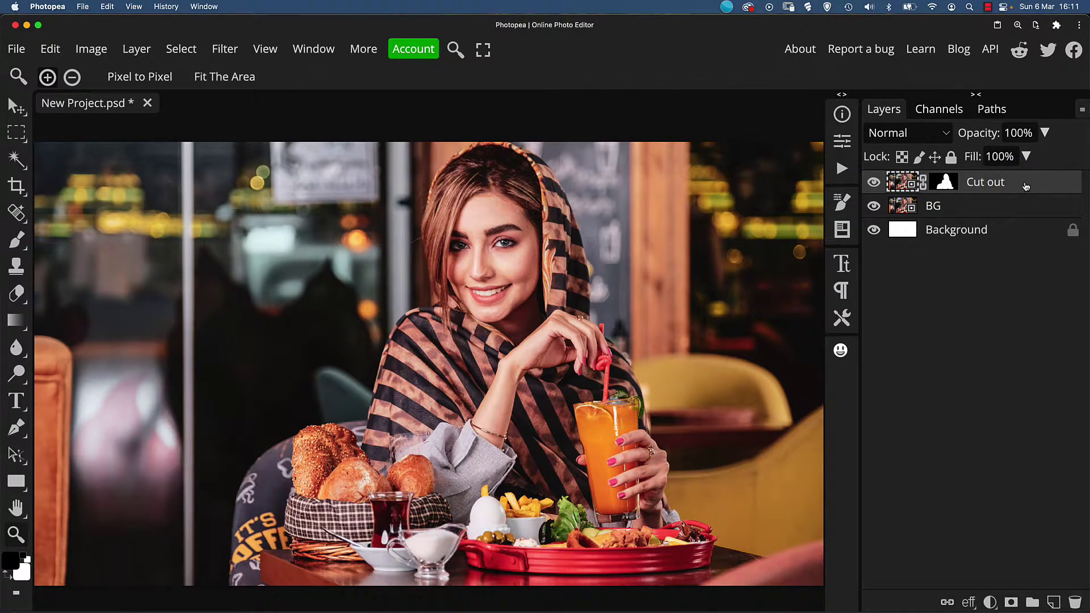
- Give the Cut out layer a white 16 px outside Stroke
double_click(1026, 186)
left_click_drag(563, 149, 723, 136)
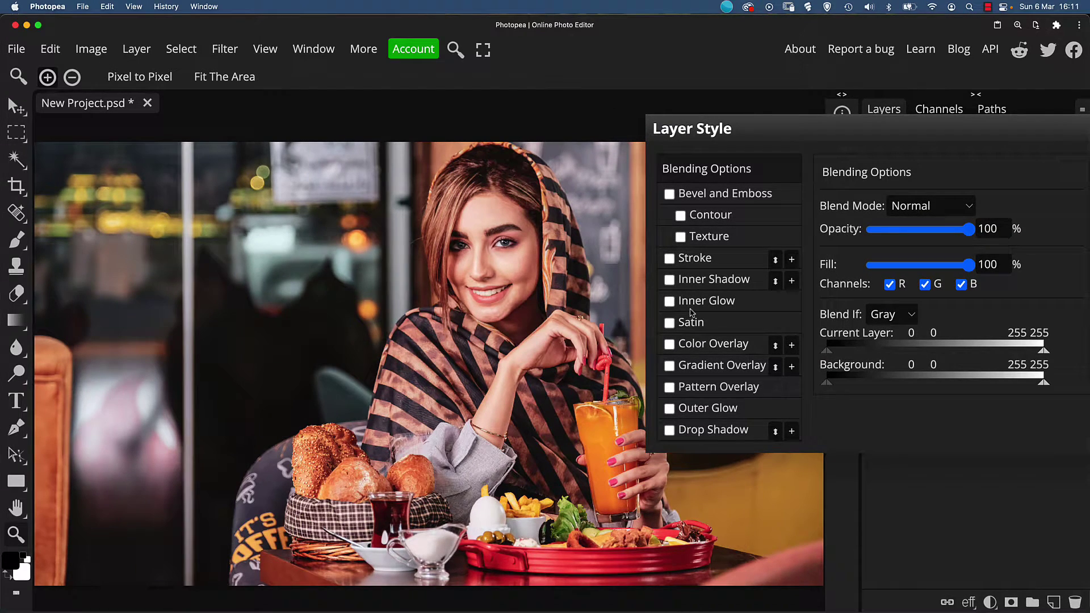
left_click(669, 260)
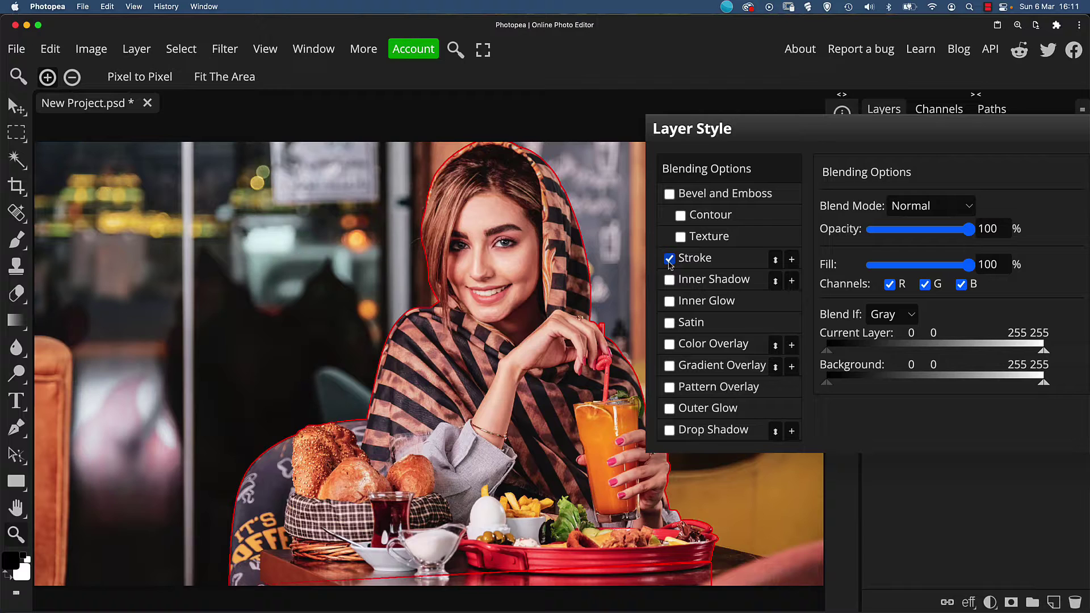
left_click(690, 258)
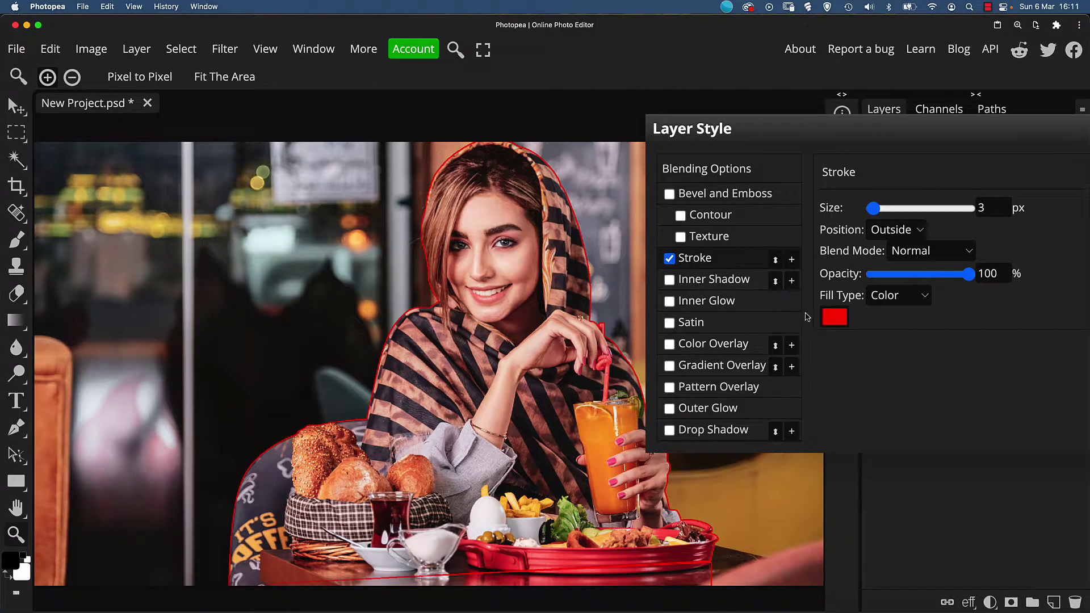
left_click(832, 322)
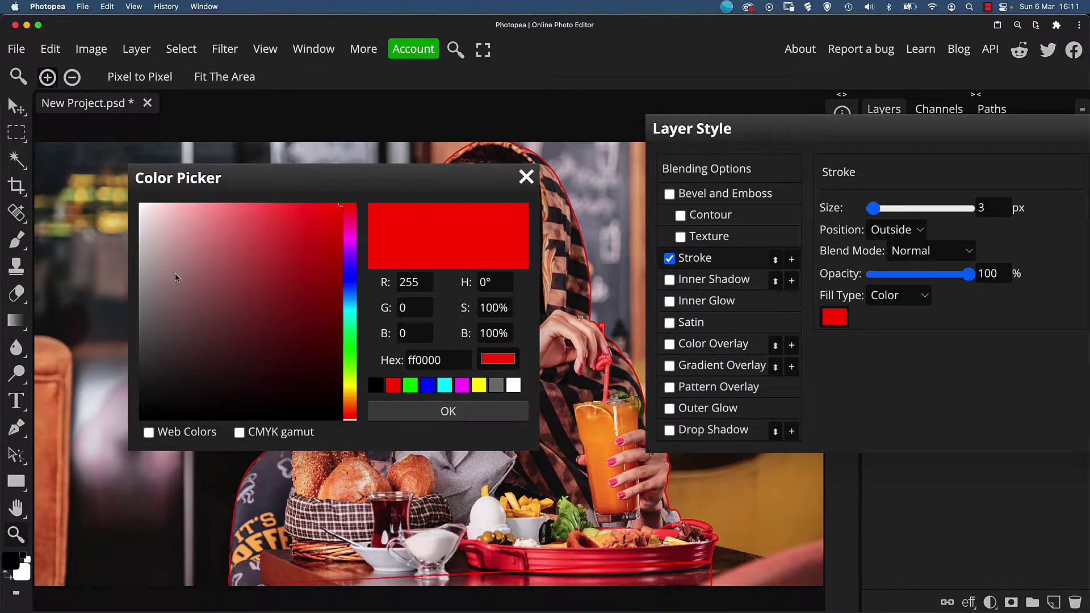
left_click_drag(175, 276, 140, 204)
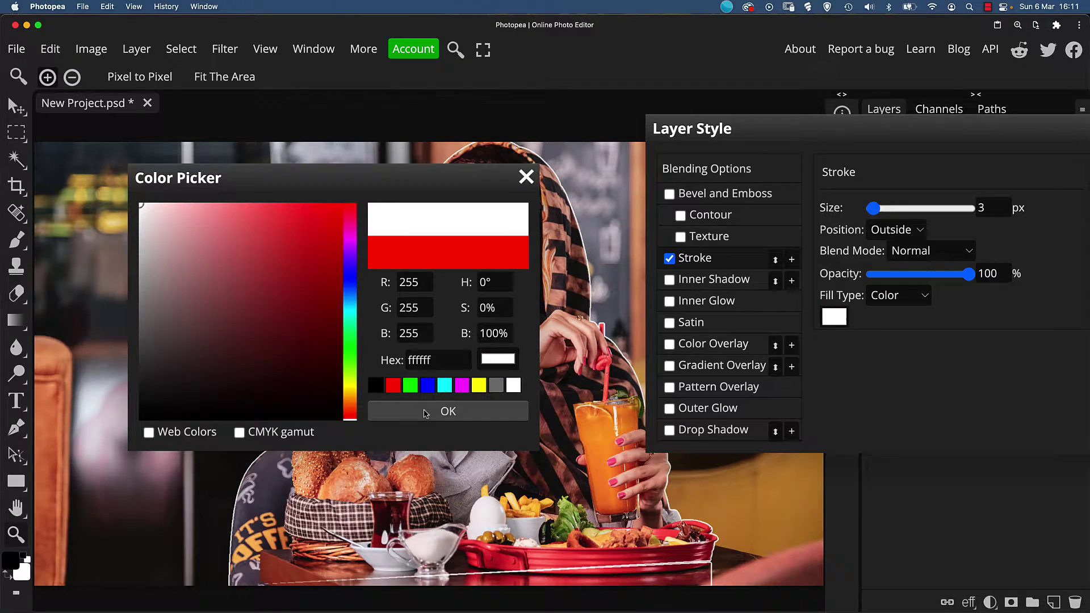
left_click(445, 409)
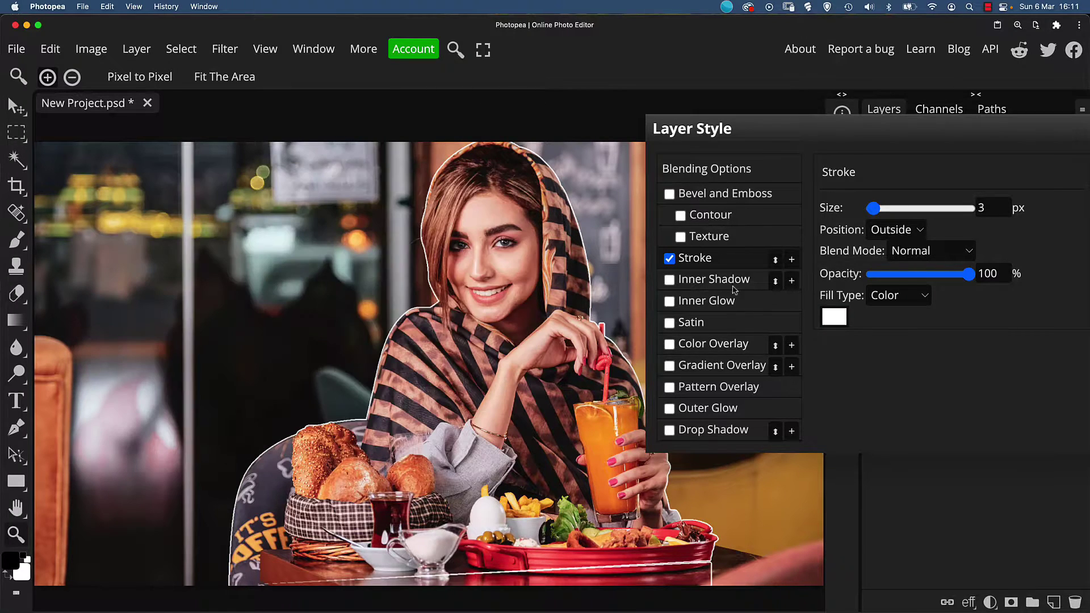
left_click(879, 210)
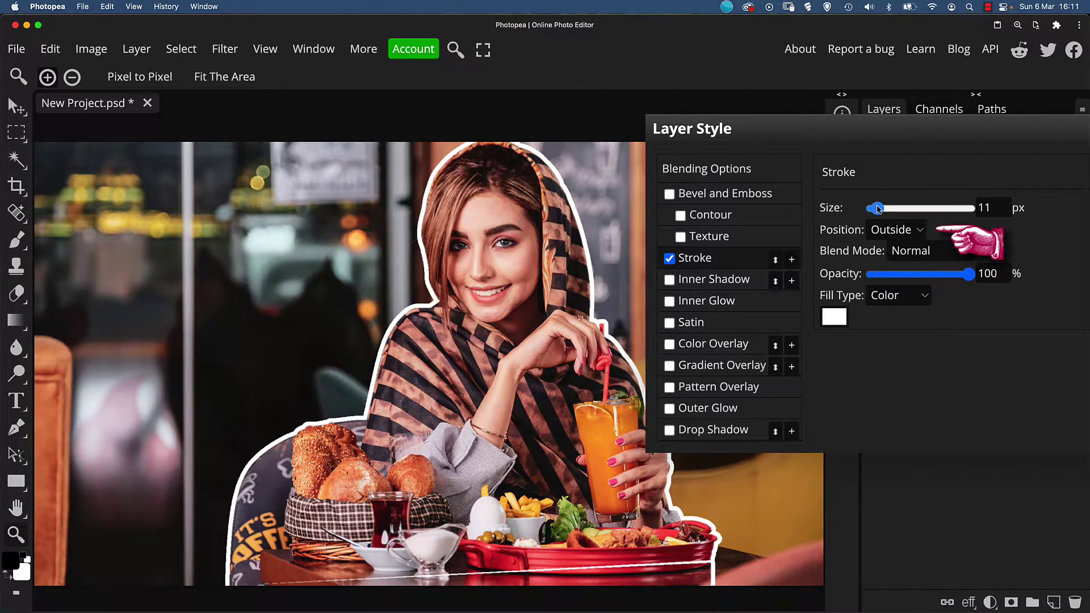
left_click(887, 230)
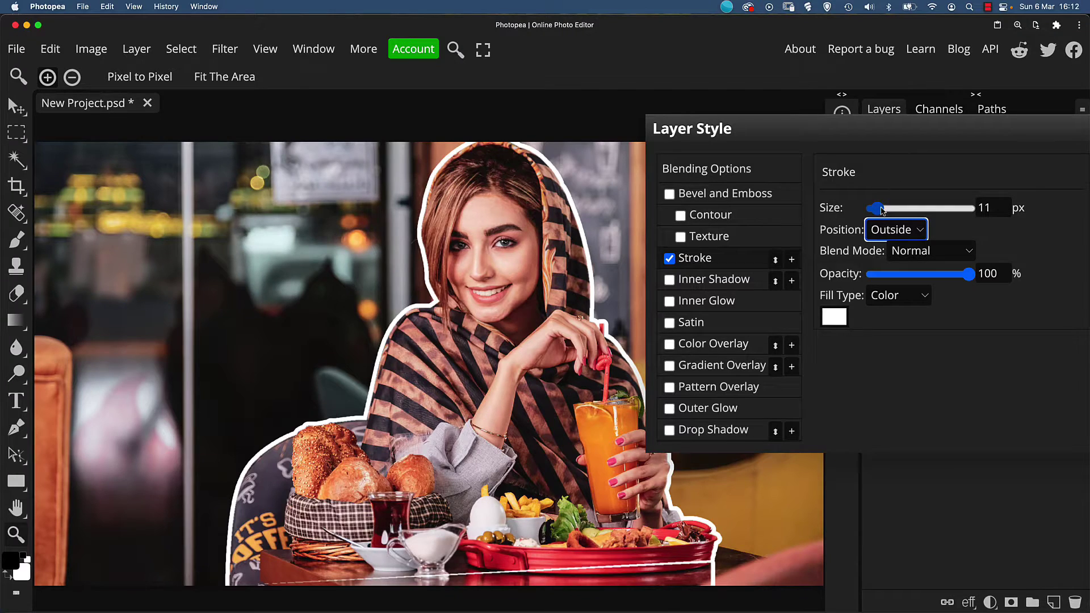
left_click_drag(880, 211, 884, 210)
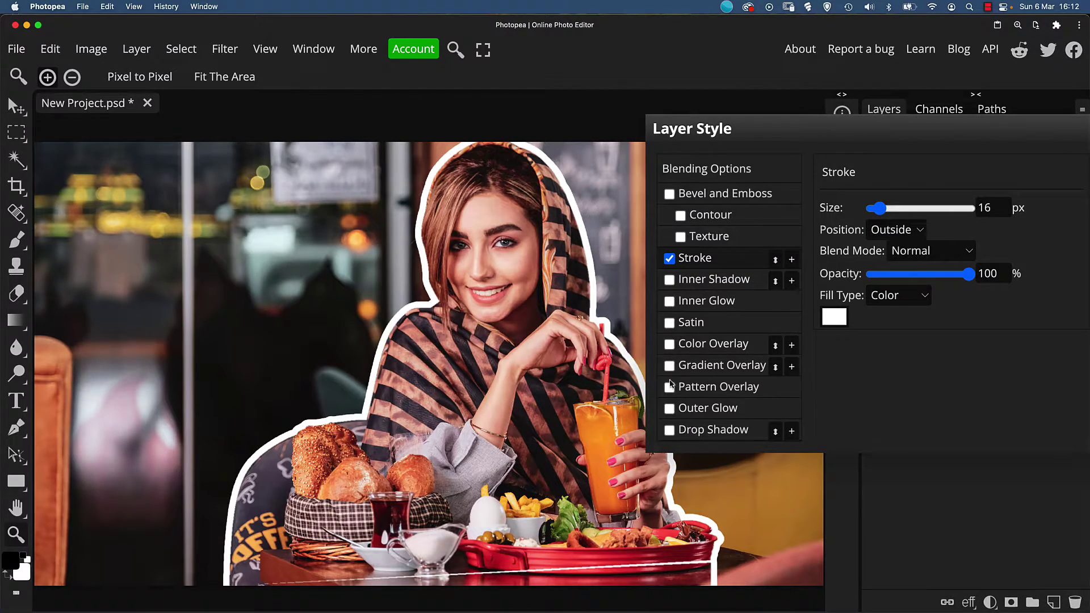
- Add a black Normal-mode 93 px Outer Glow at 75% opacity and apply the layer style
left_click(670, 410)
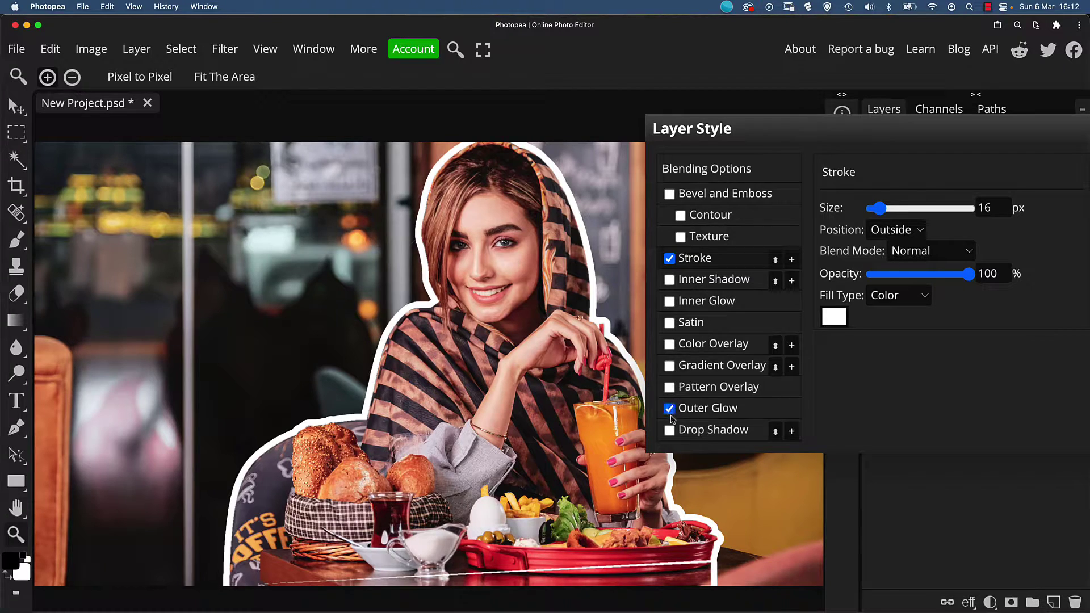
left_click(708, 410)
left_click(906, 206)
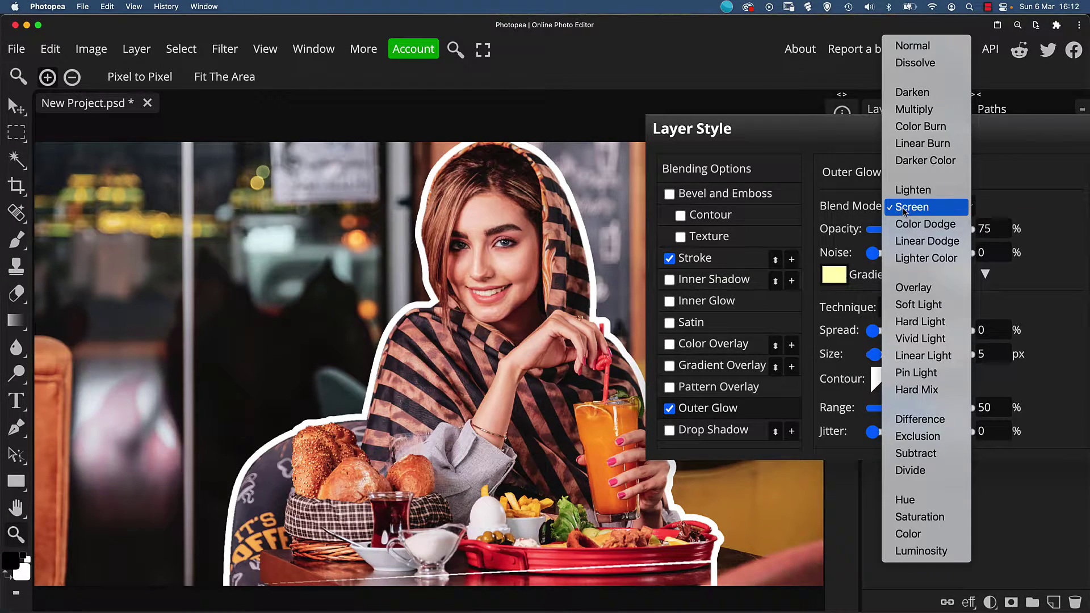
left_click(916, 53)
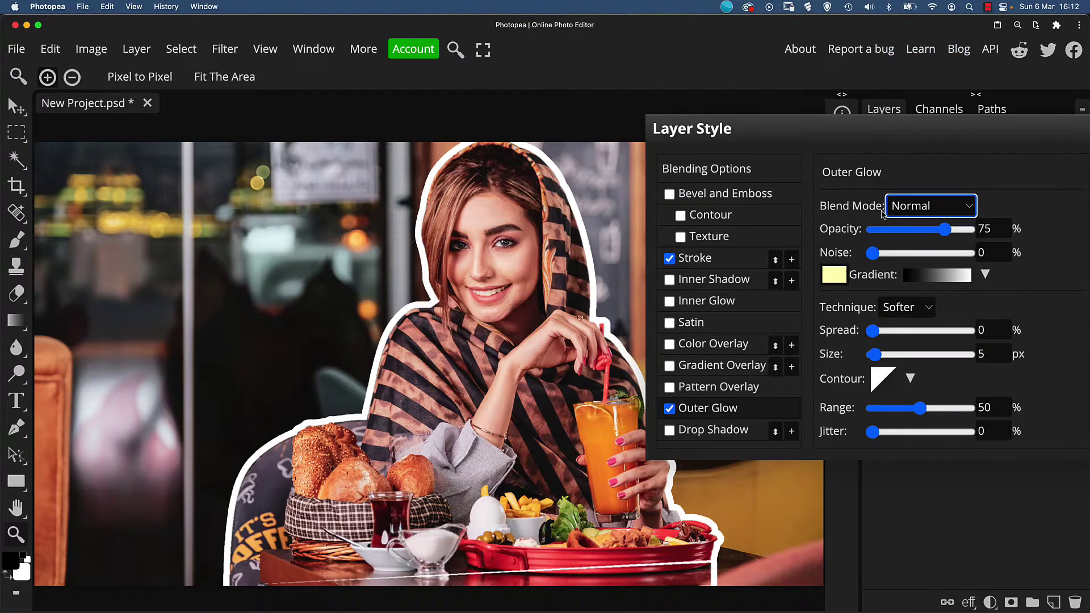
left_click(843, 277)
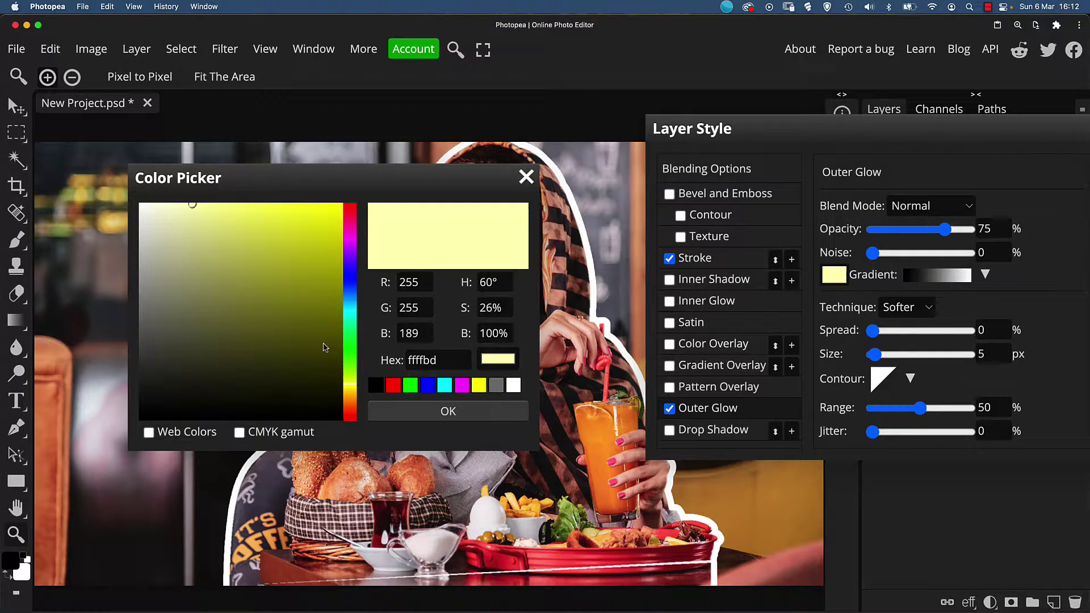
left_click_drag(222, 384, 117, 424)
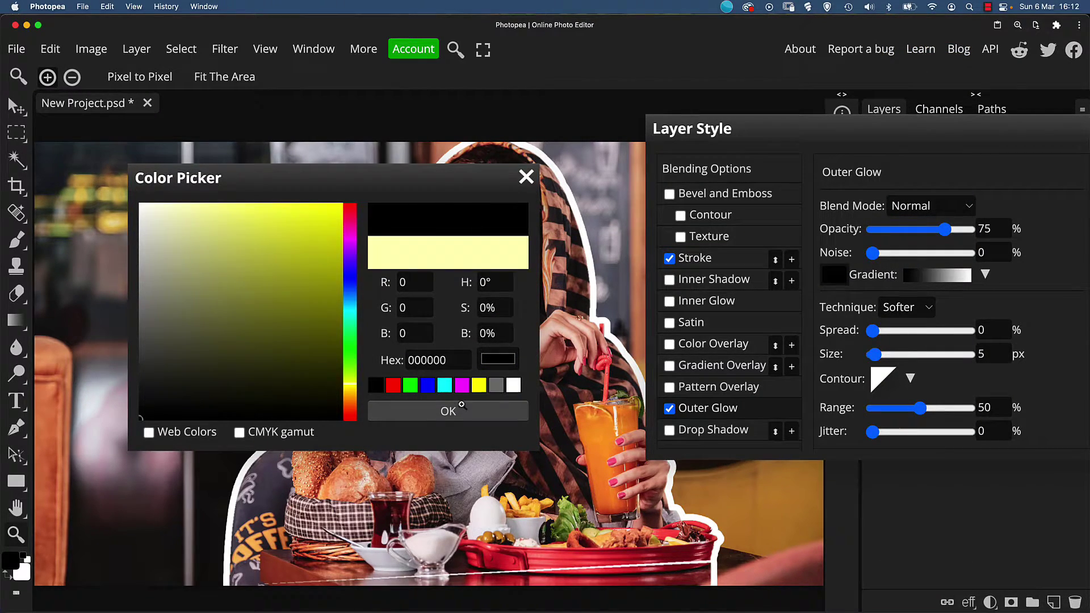
left_click(452, 410)
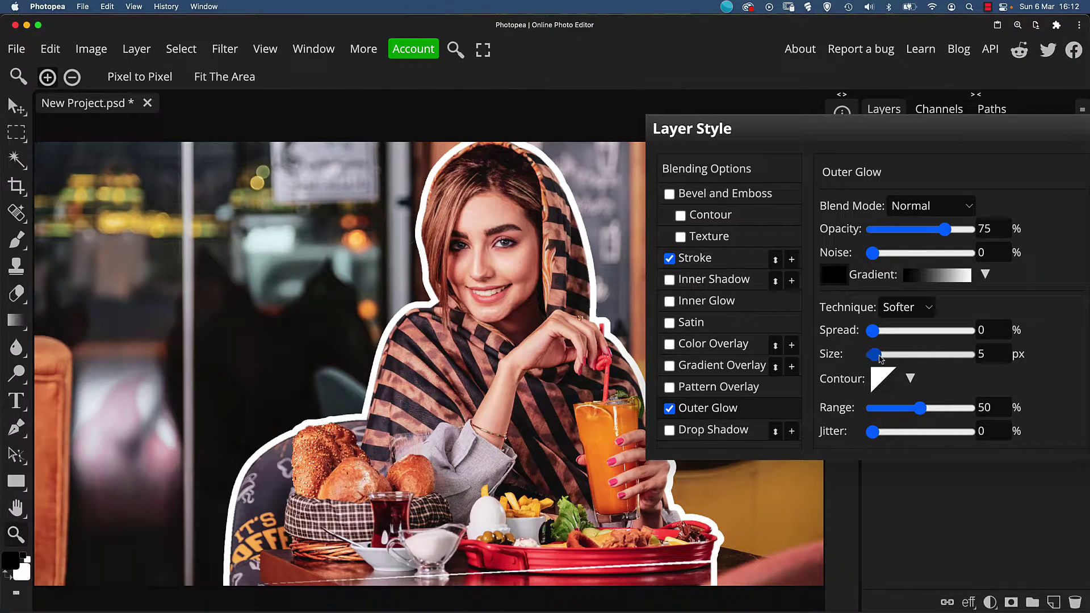
left_click_drag(879, 357, 919, 357)
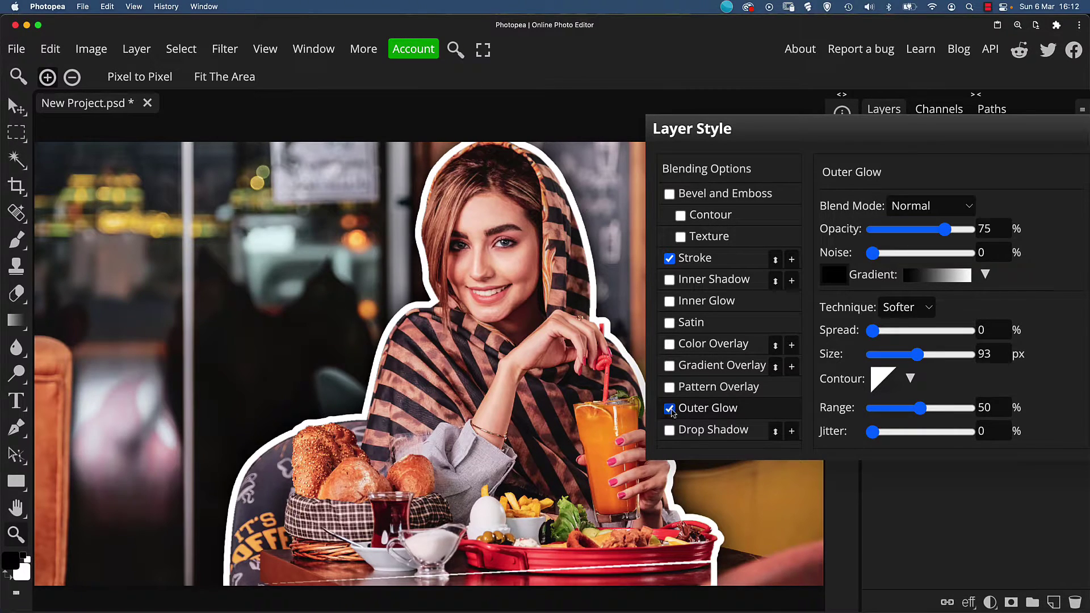
left_click(670, 410)
left_click(671, 411)
left_click_drag(825, 135, 638, 130)
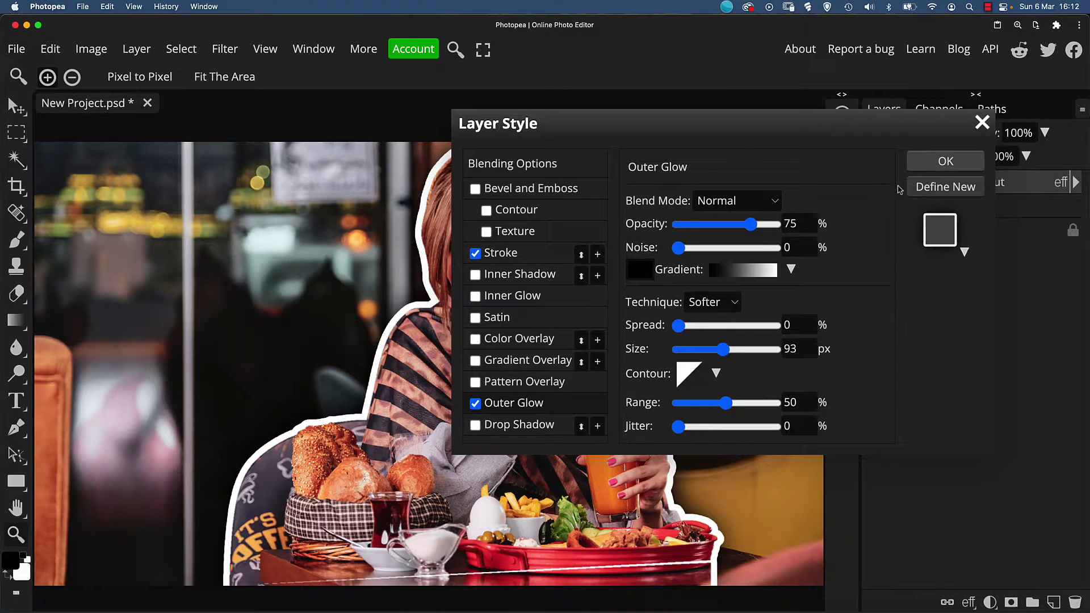
left_click(942, 161)
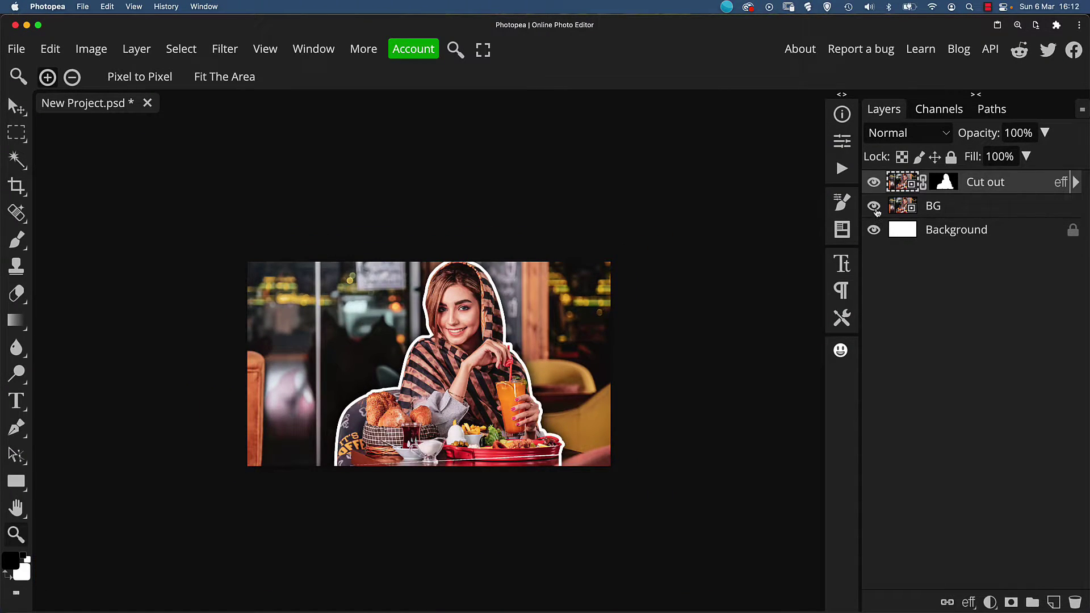
- Toggle the BG layer's visibility to check the cut-out, then select BG
left_click(874, 207)
left_click(874, 208)
left_click(899, 209)
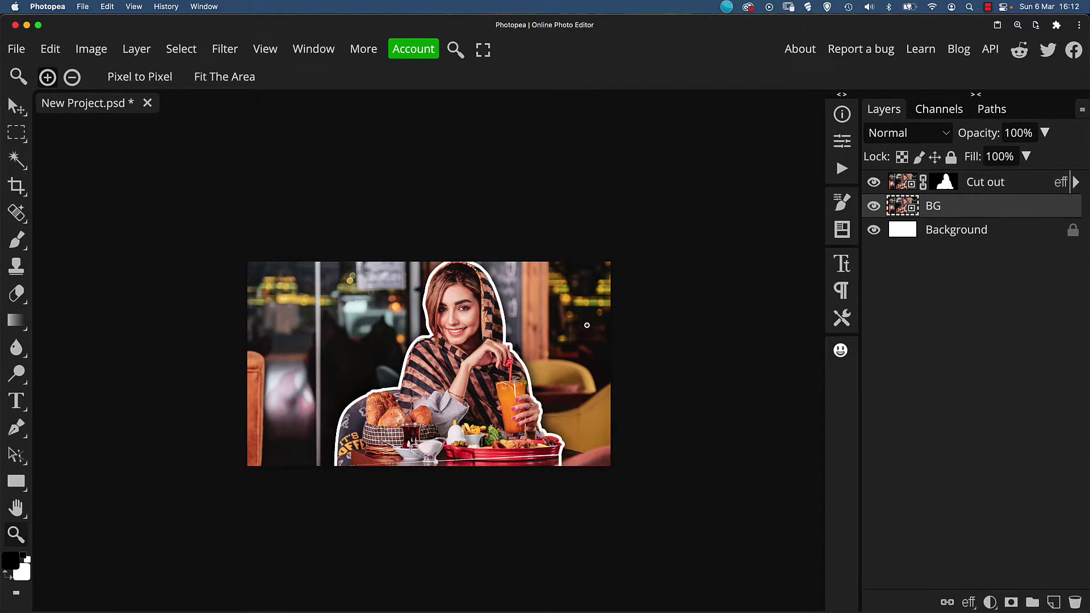
left_click(483, 347)
left_click(482, 346)
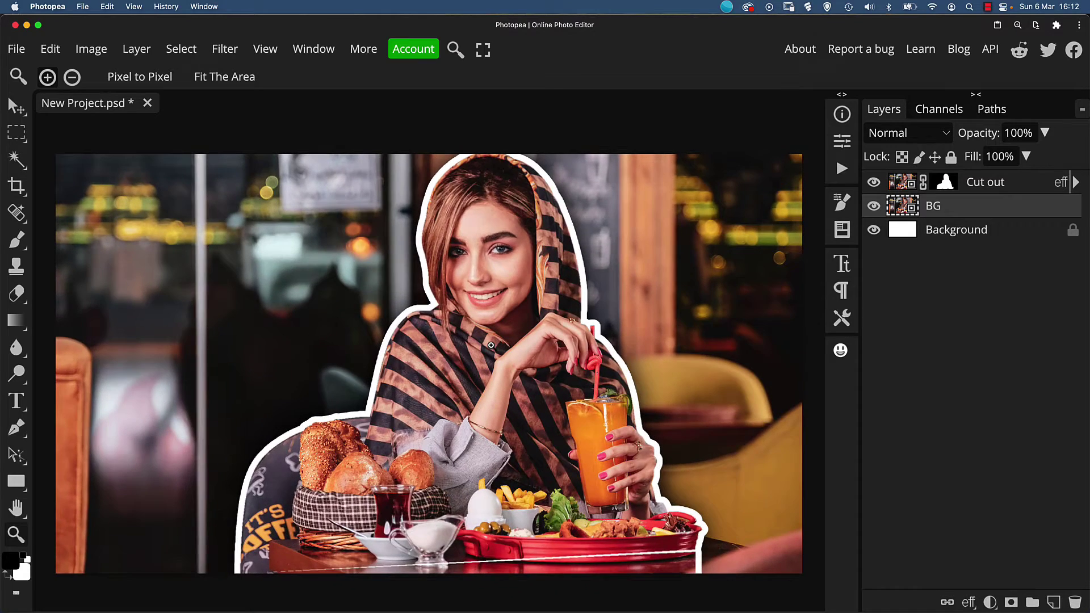
- Apply a Lens Blur with radius 75 to the BG layer
left_click(236, 51)
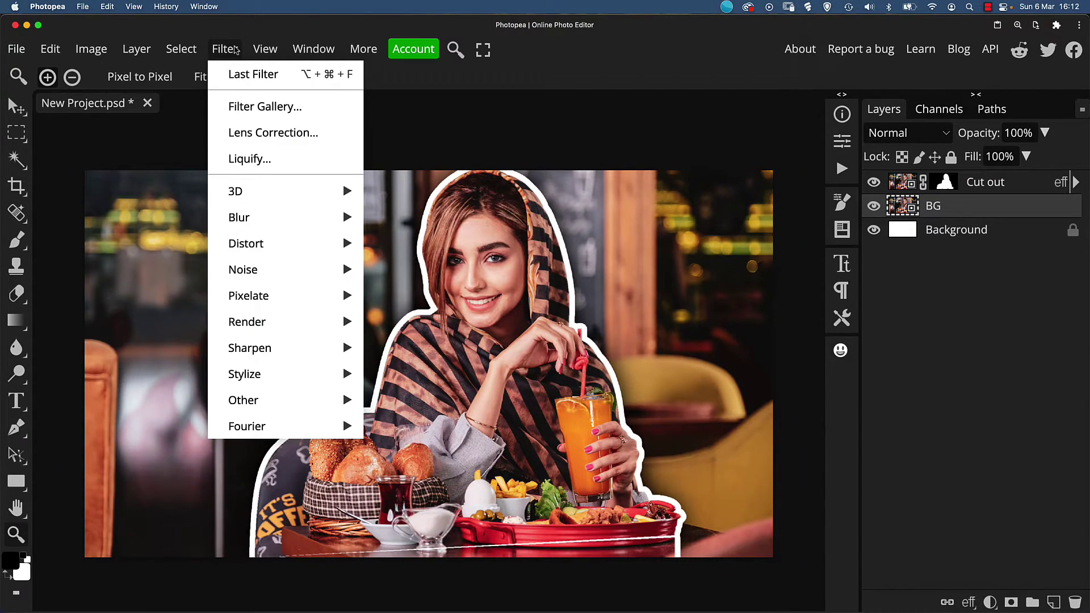
mouse_move(261, 216)
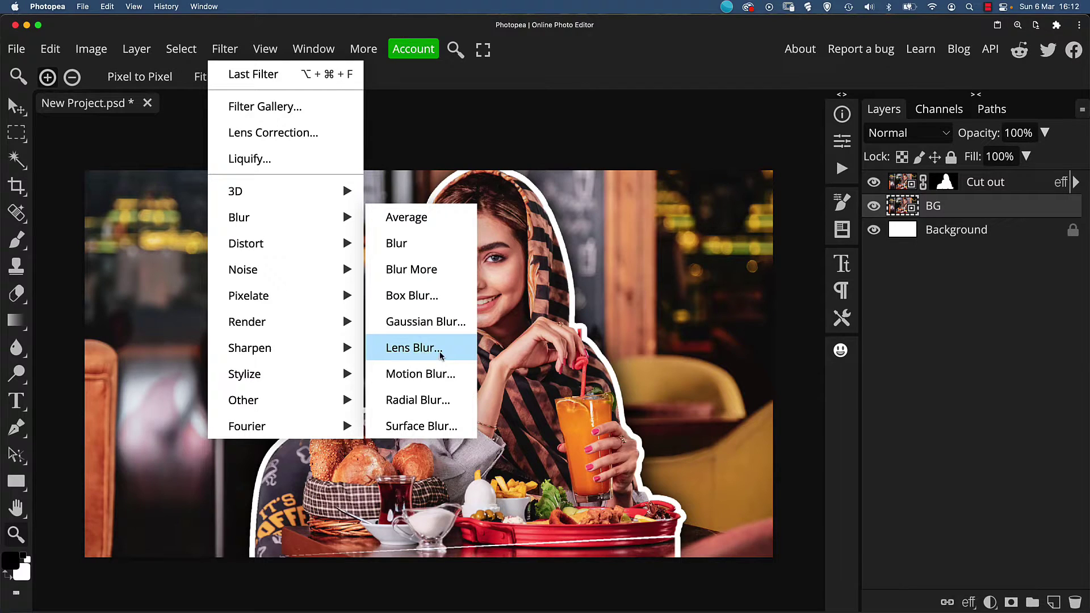
left_click(424, 350)
left_click_drag(328, 195, 818, 165)
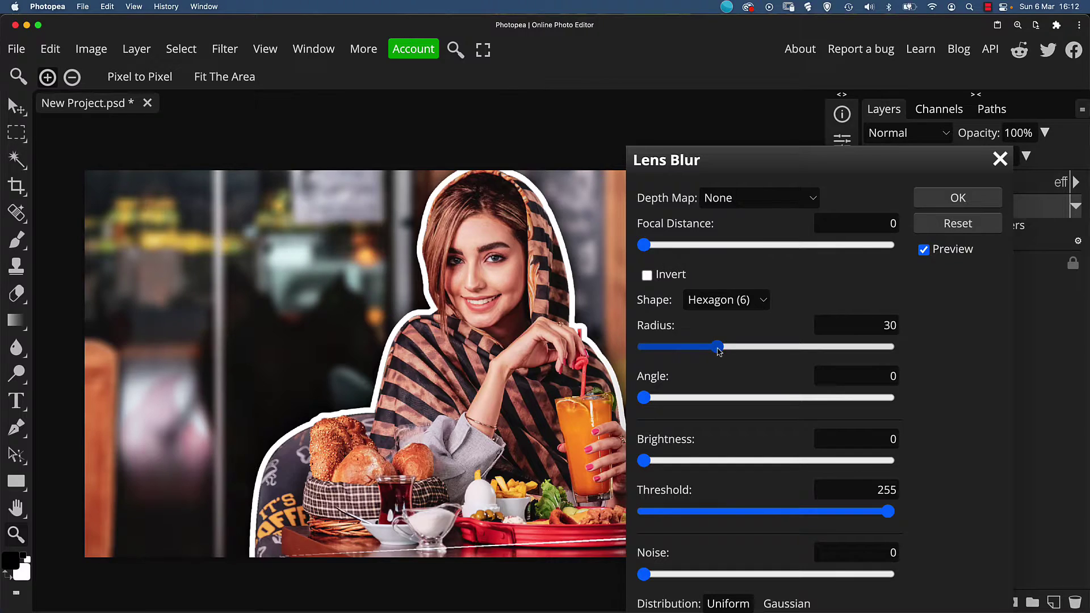
left_click_drag(718, 347, 828, 350)
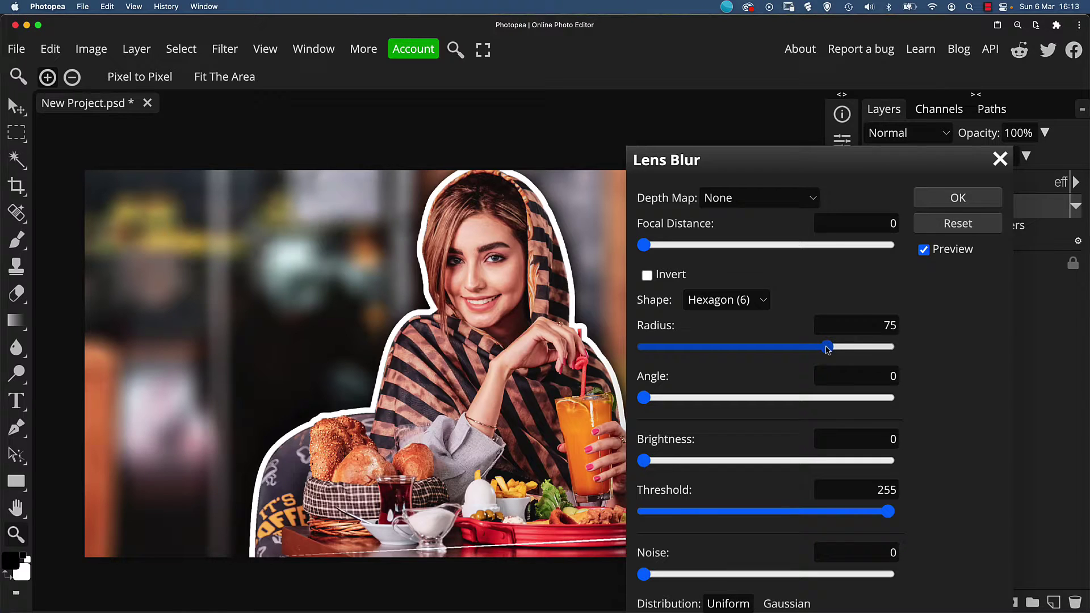
left_click(967, 198)
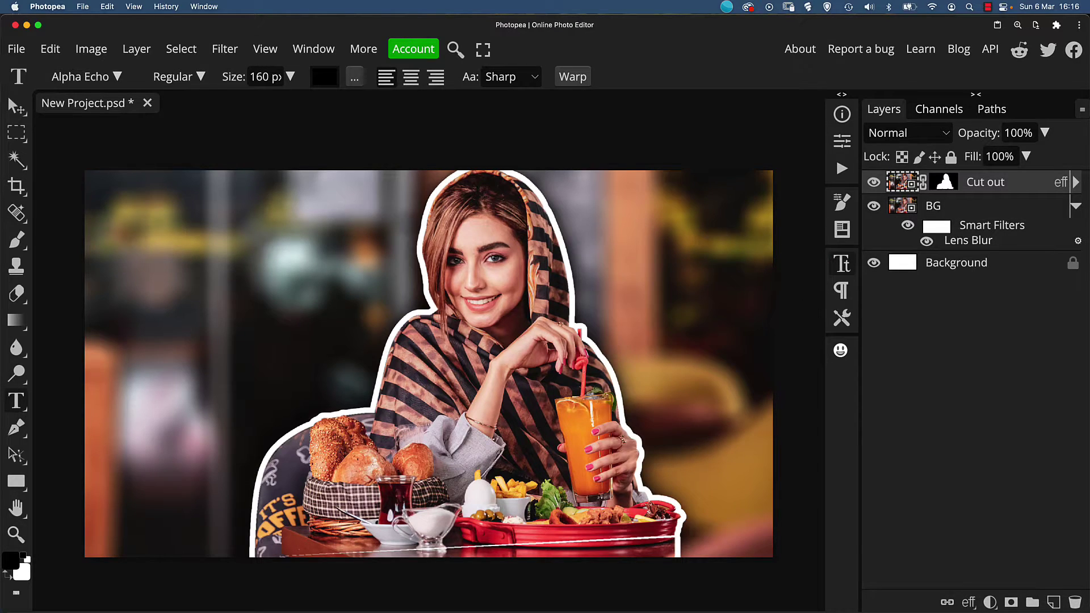
- Type the three-line black headline 'BEST FOOD I'VE EVER TASTED!' at the top-left and nudge it into place
left_click(842, 263)
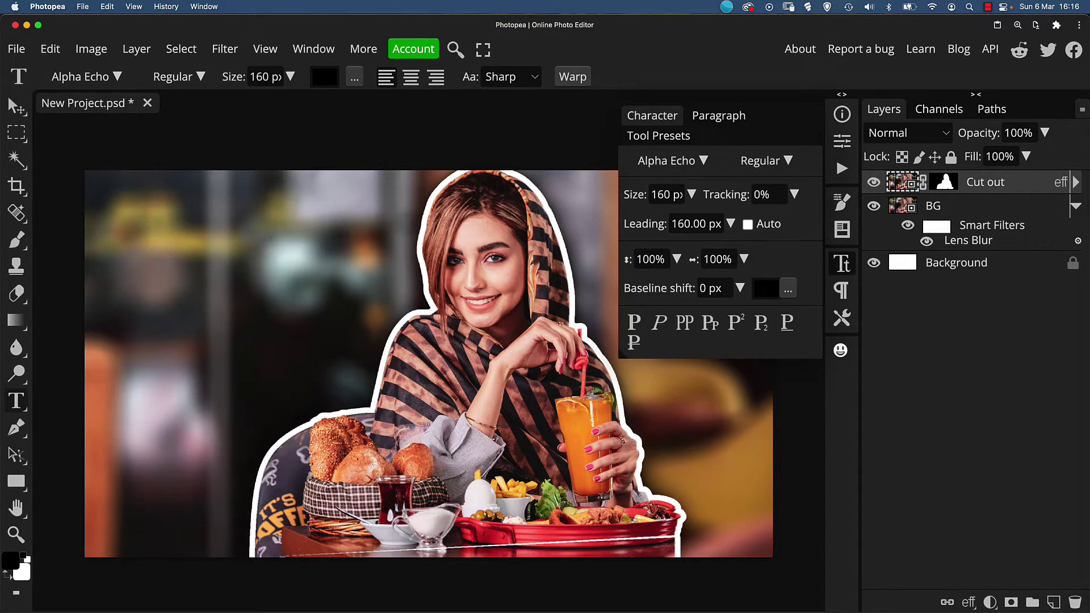
left_click(748, 224)
left_click(117, 209)
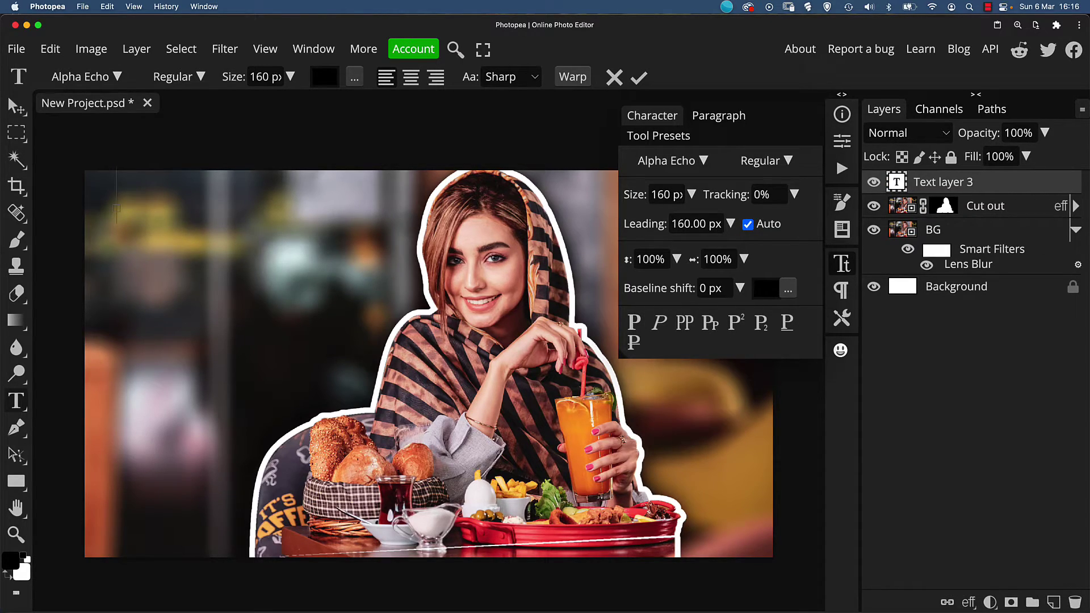
type("BEST")
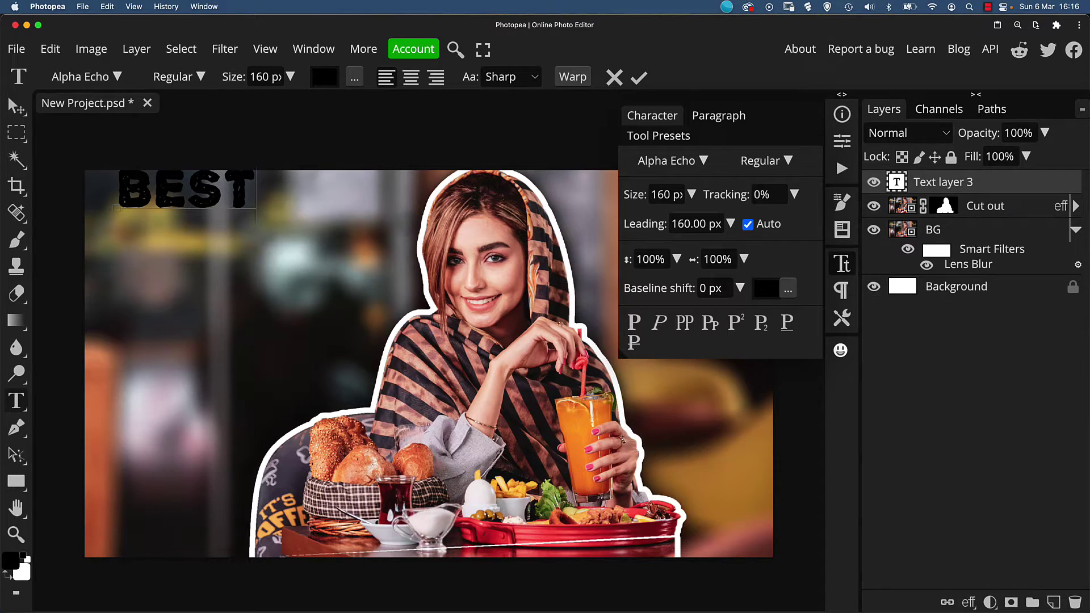
type(" FOOD ")
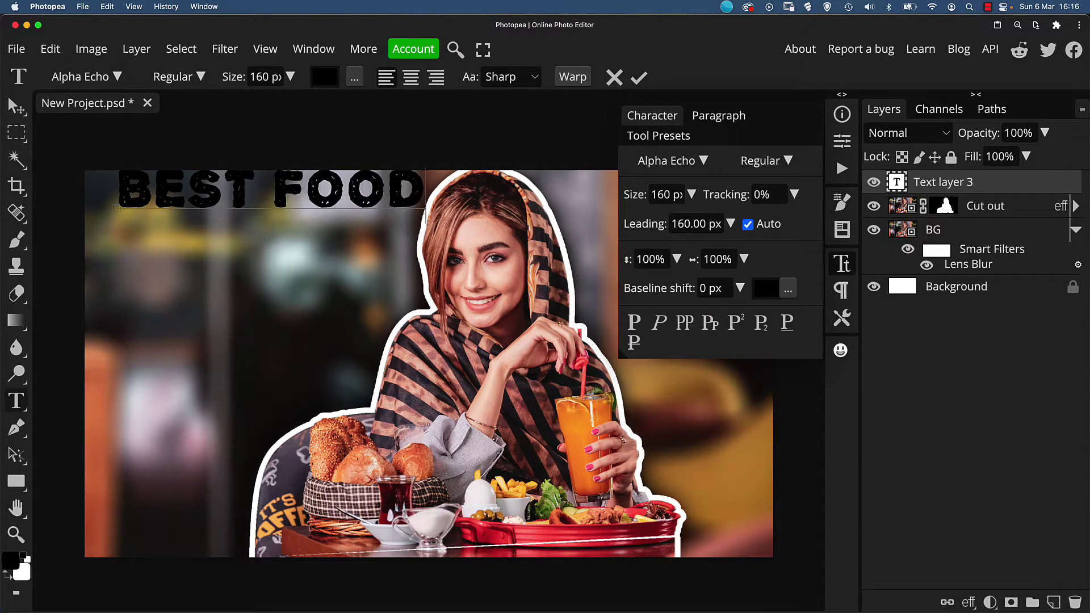
type("I'VE EVER ")
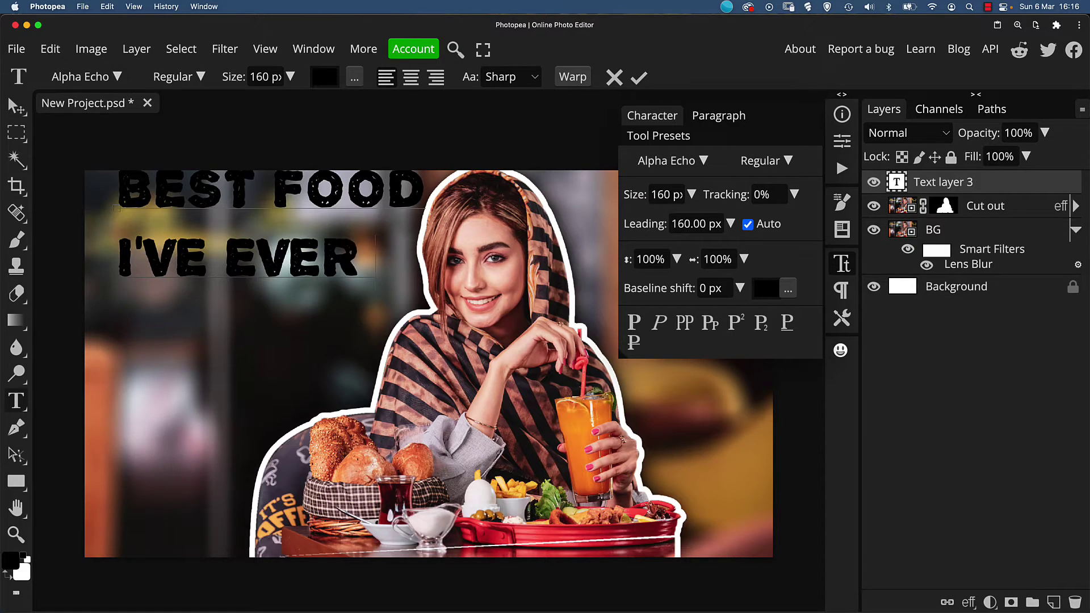
type("T")
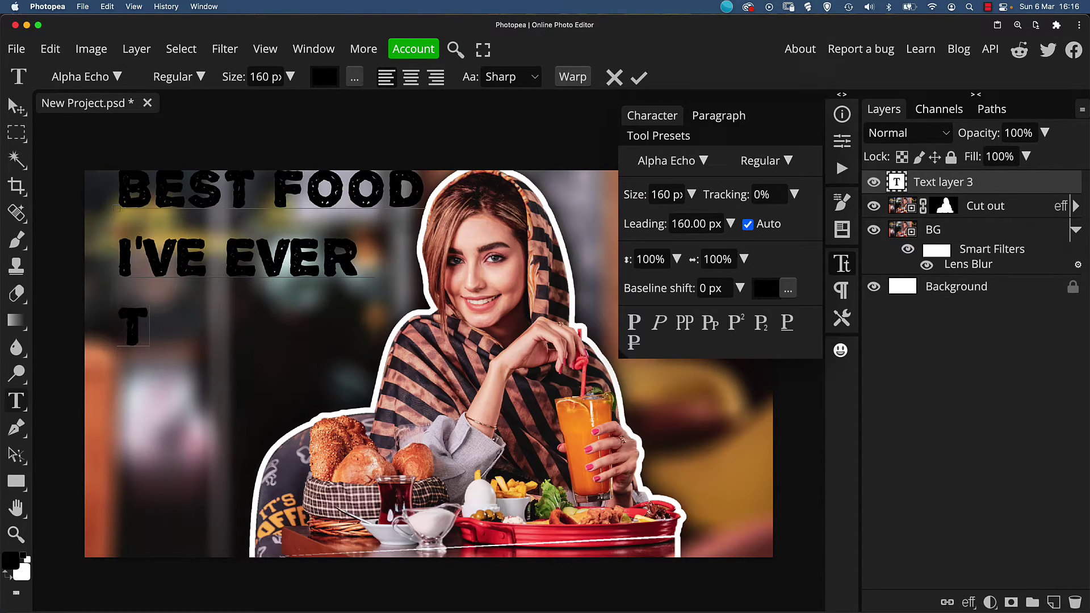
type("ASTED!")
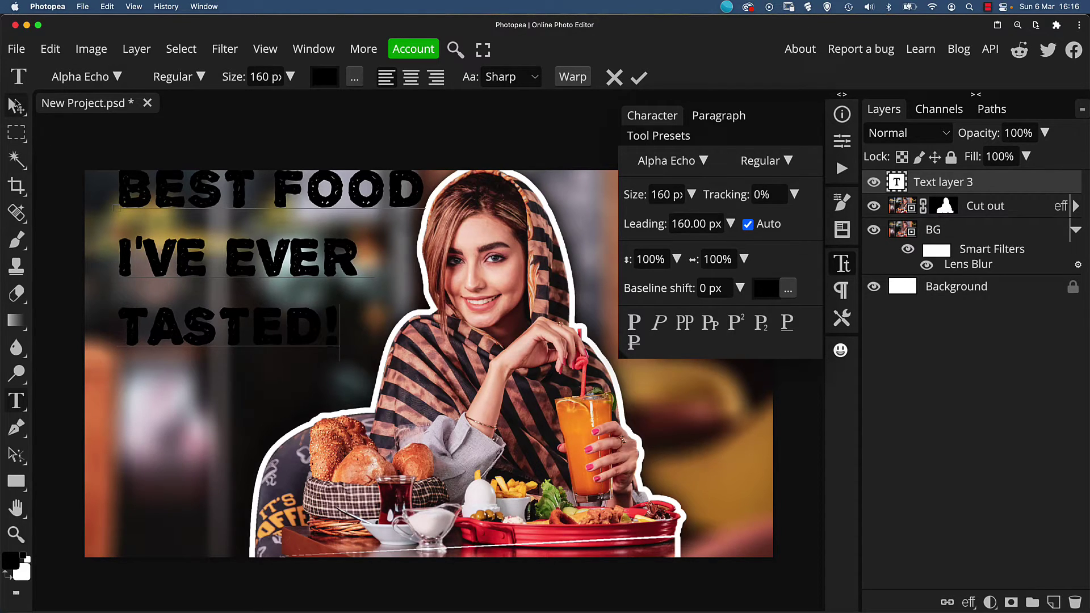
left_click(15, 107)
left_click_drag(214, 188, 205, 205)
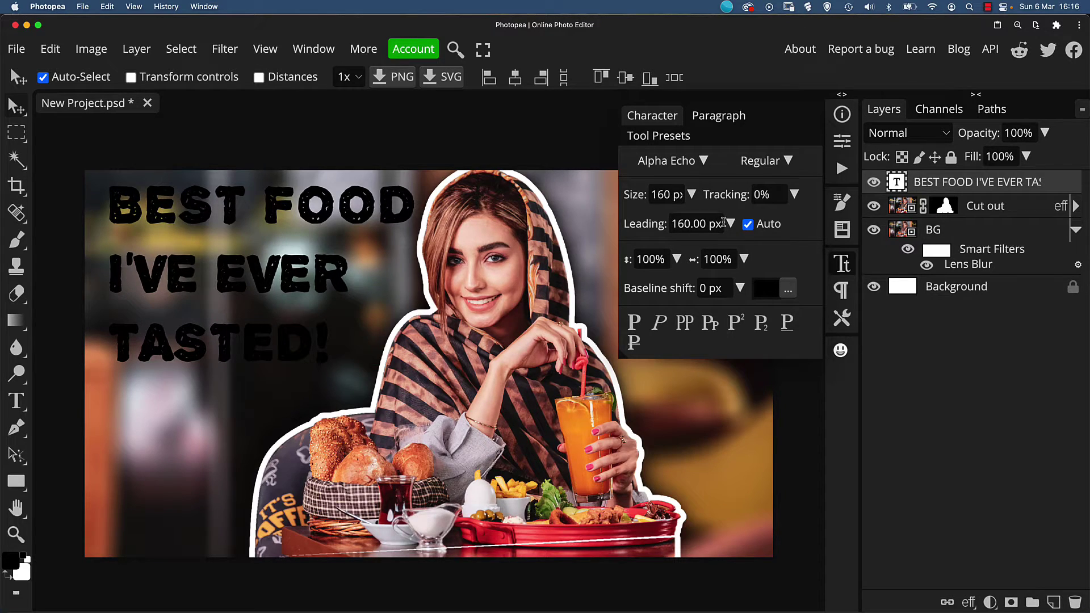
- Reduce the headline's leading to 134 px and change its text colour to white
left_click_drag(641, 225, 629, 238)
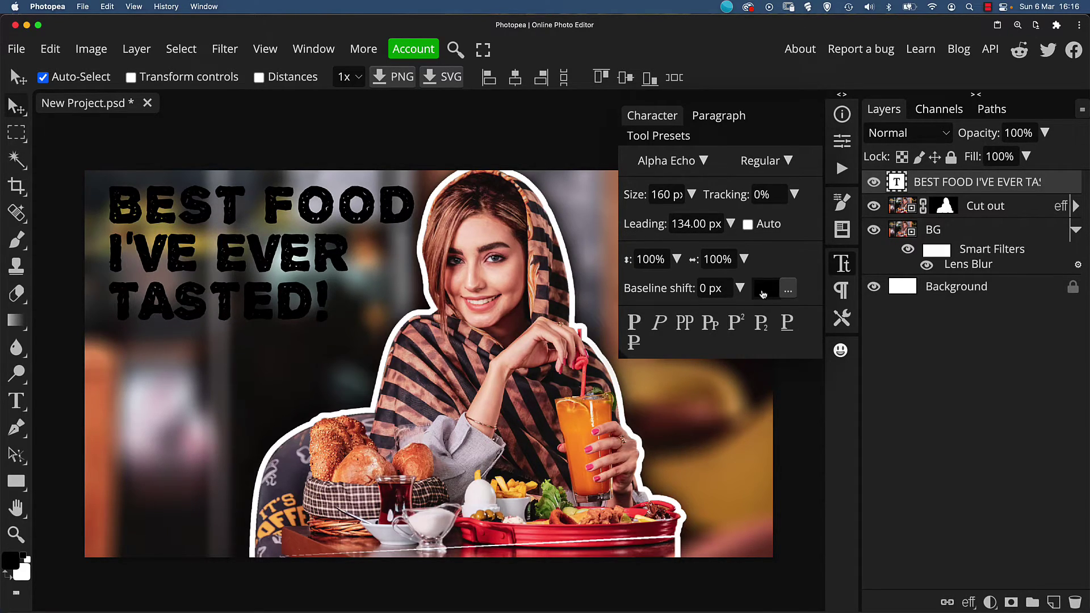
left_click(763, 293)
left_click_drag(255, 176, 427, 171)
left_click_drag(365, 233, 296, 186)
left_click(606, 404)
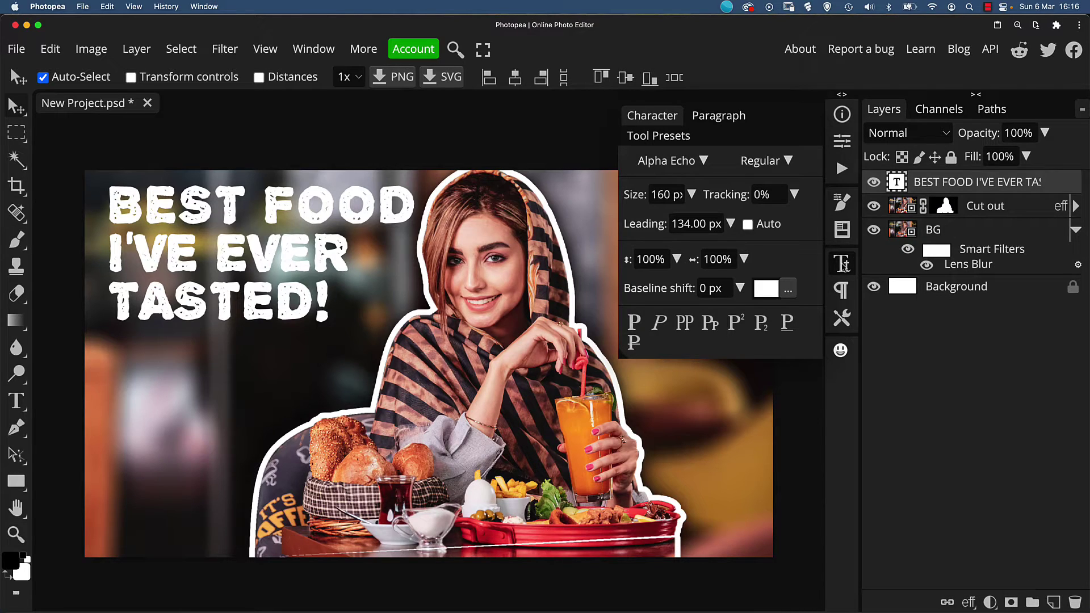
left_click(843, 264)
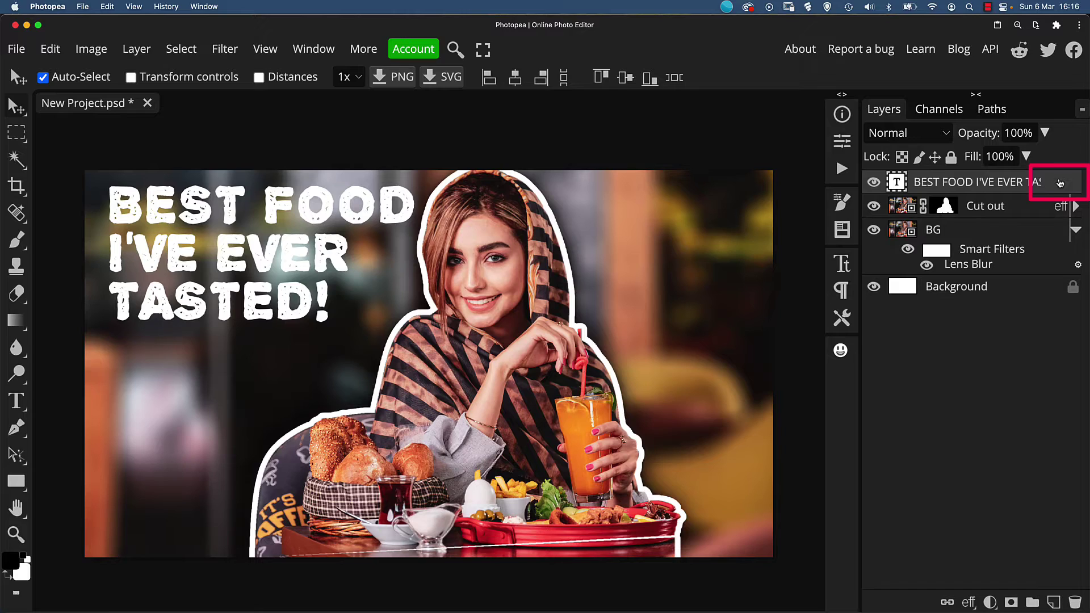
- Add a black drop shadow to the headline: spread 100%, size 17 px, distance 15 px, adjusted angle
double_click(1060, 182)
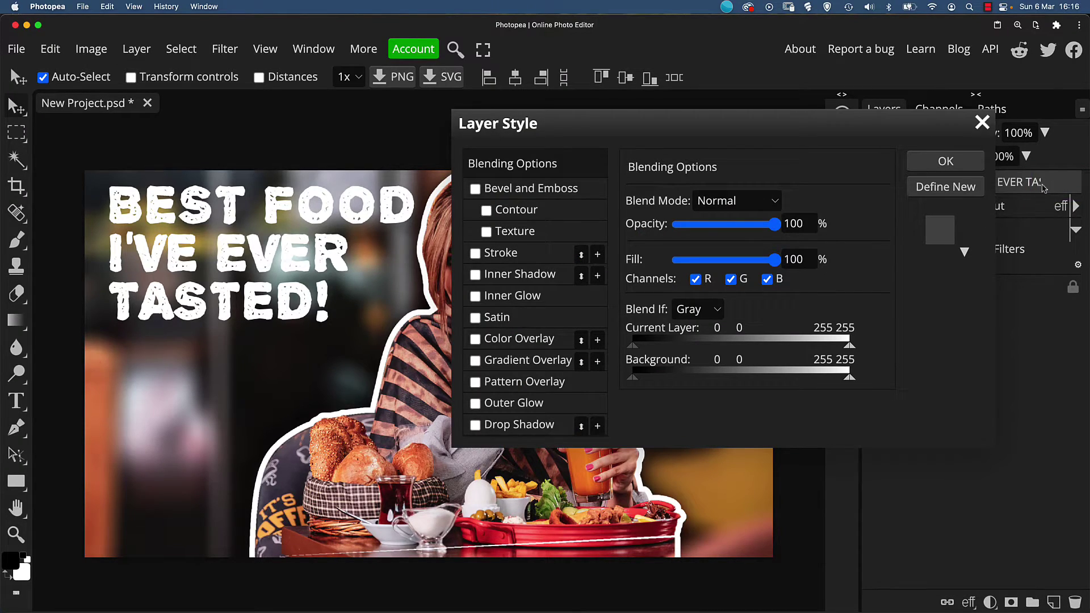
left_click(476, 425)
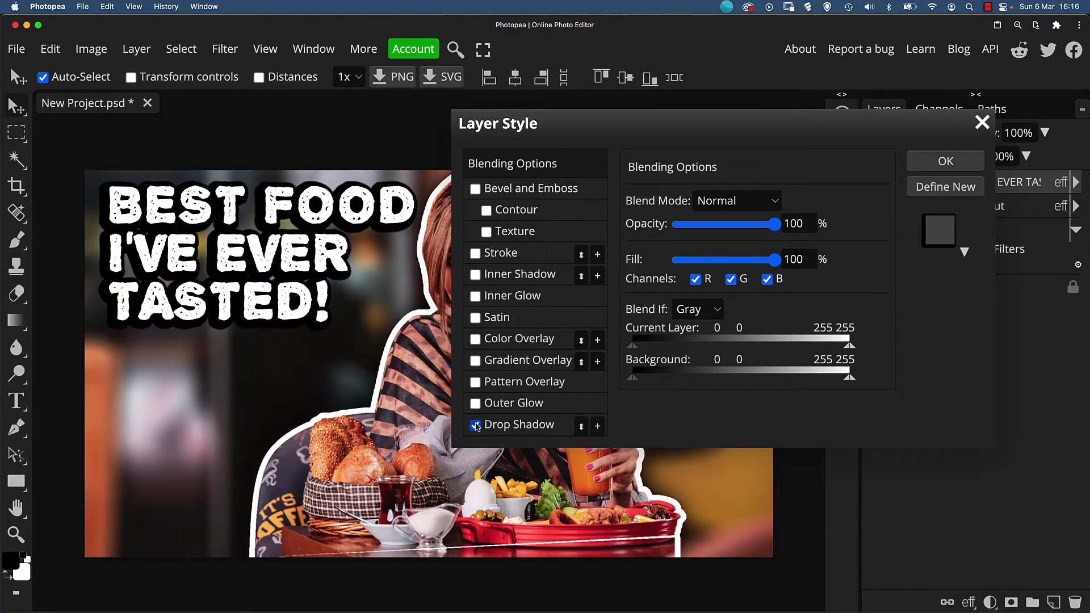
left_click(494, 427)
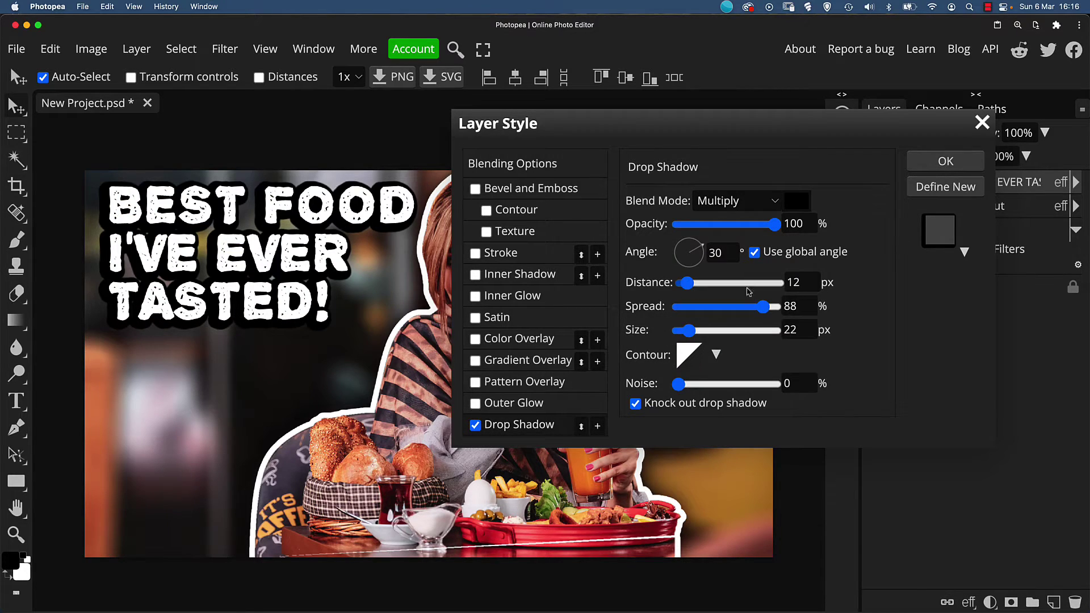
left_click_drag(688, 282, 736, 307)
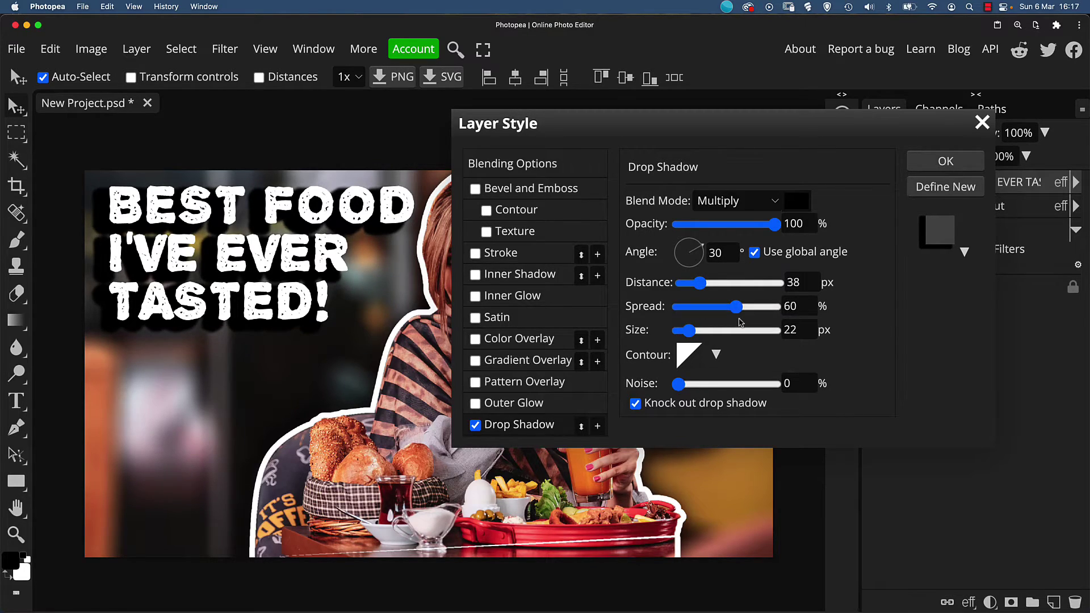
left_click(774, 308)
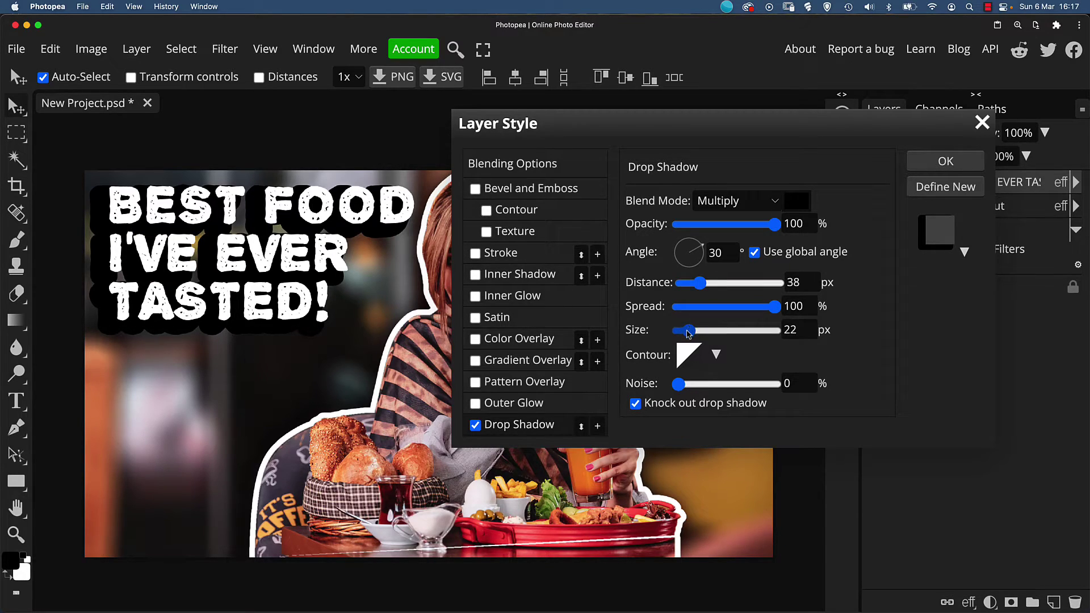
left_click_drag(689, 332, 687, 332)
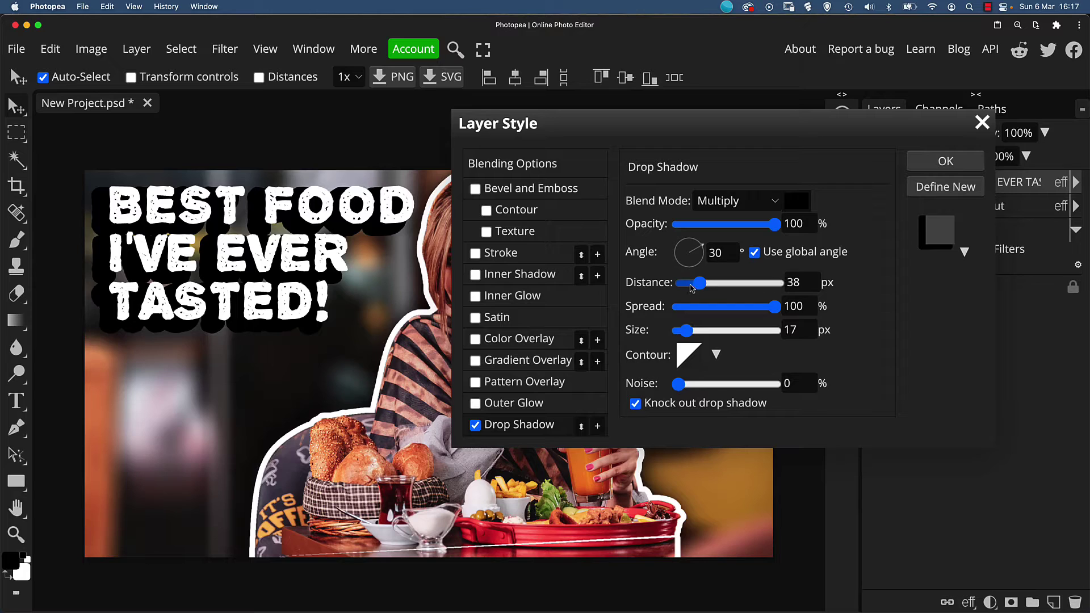
left_click_drag(697, 287, 689, 288)
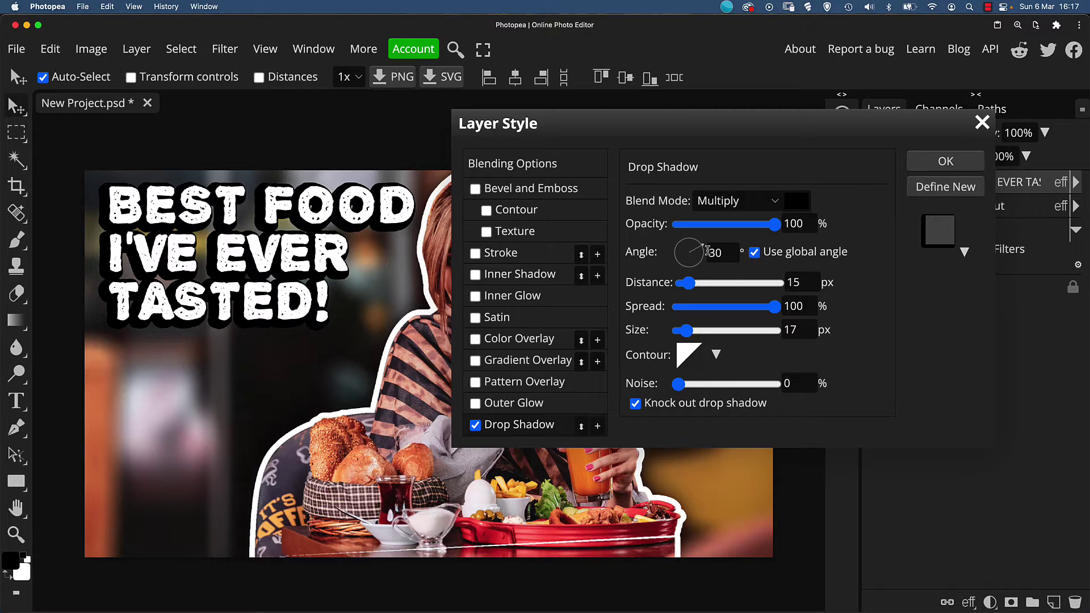
left_click_drag(743, 253, 745, 239)
left_click(929, 168)
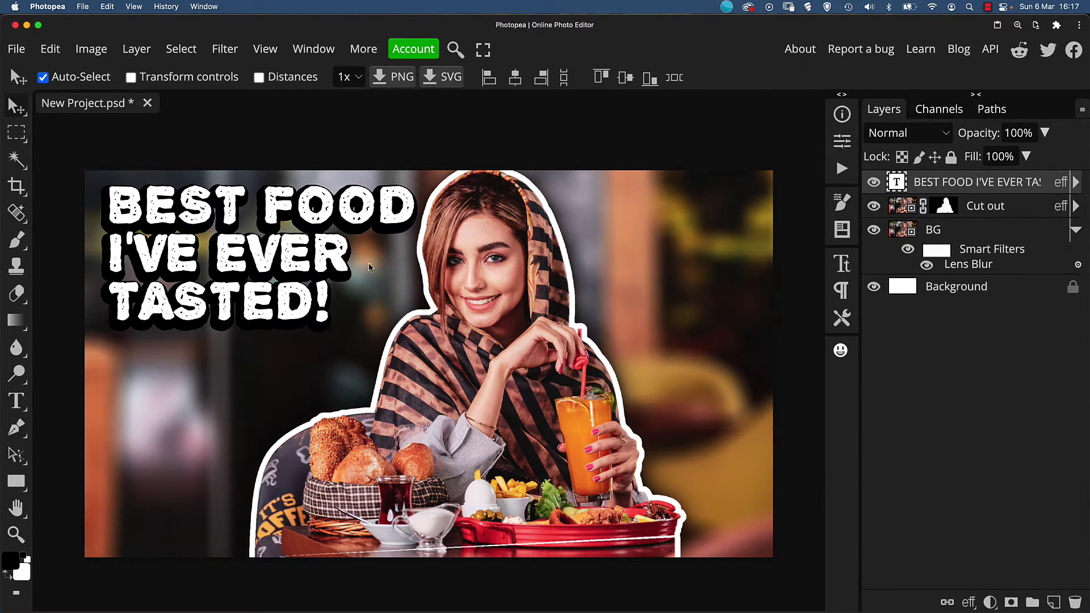
- Select the word EVER in the headline and recolour it bright red (f6392f)
key("t")
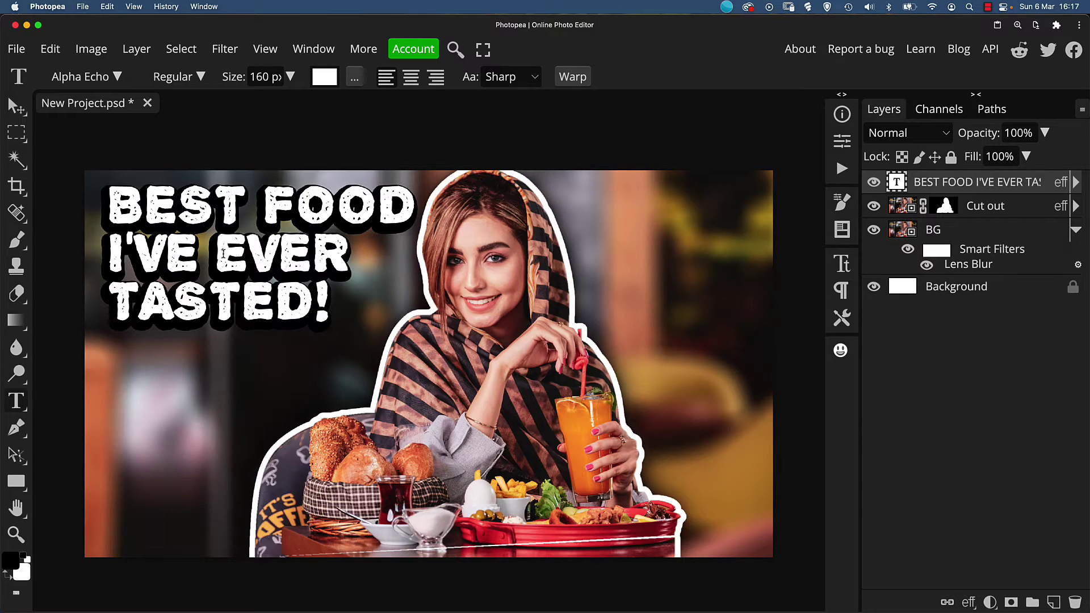
left_click_drag(218, 254, 339, 260)
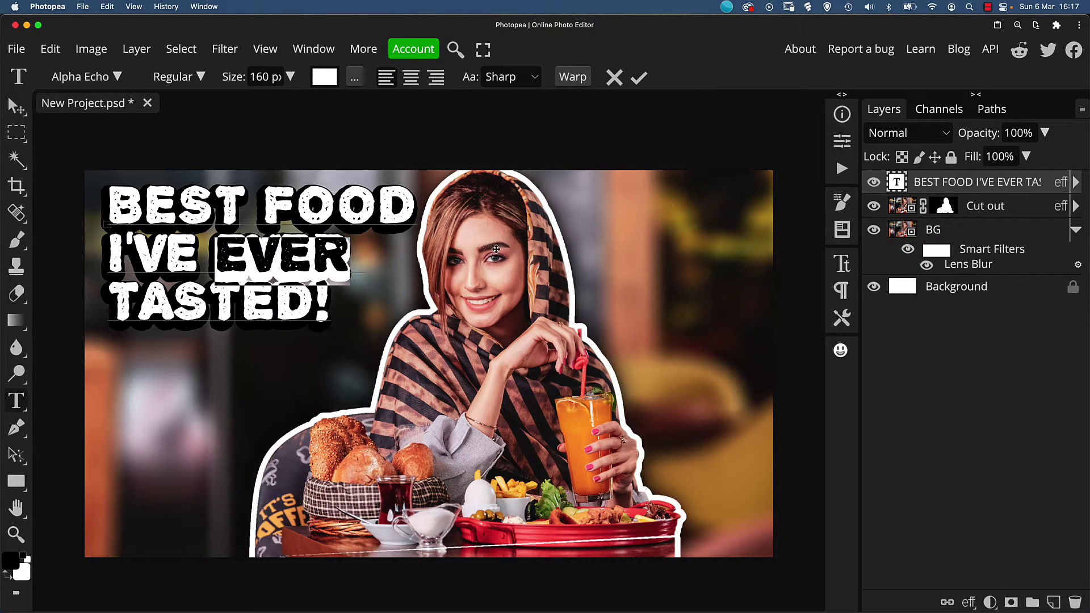
left_click(838, 264)
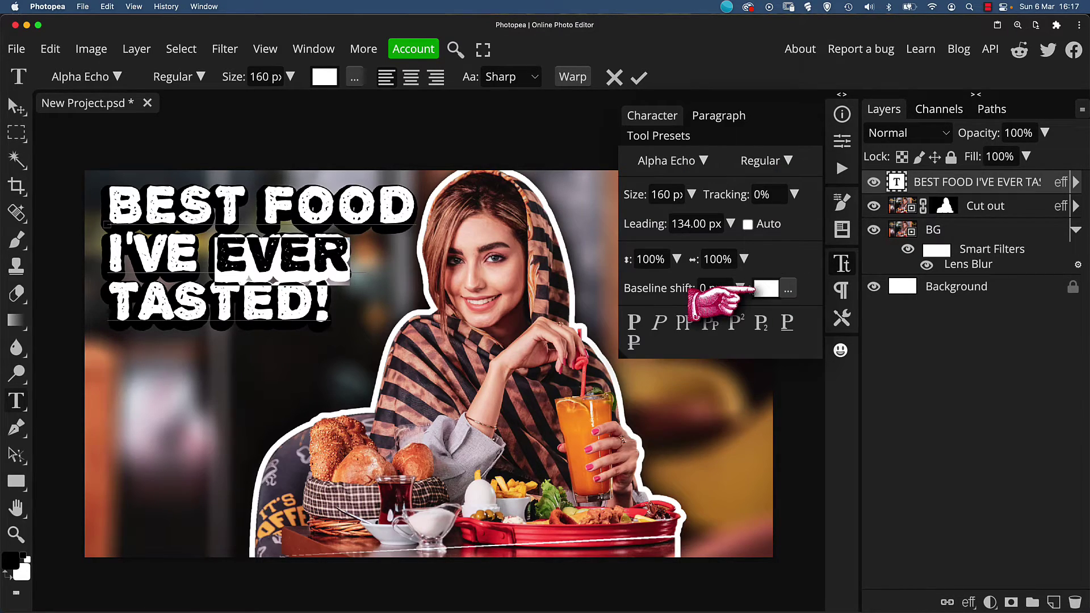
left_click(764, 291)
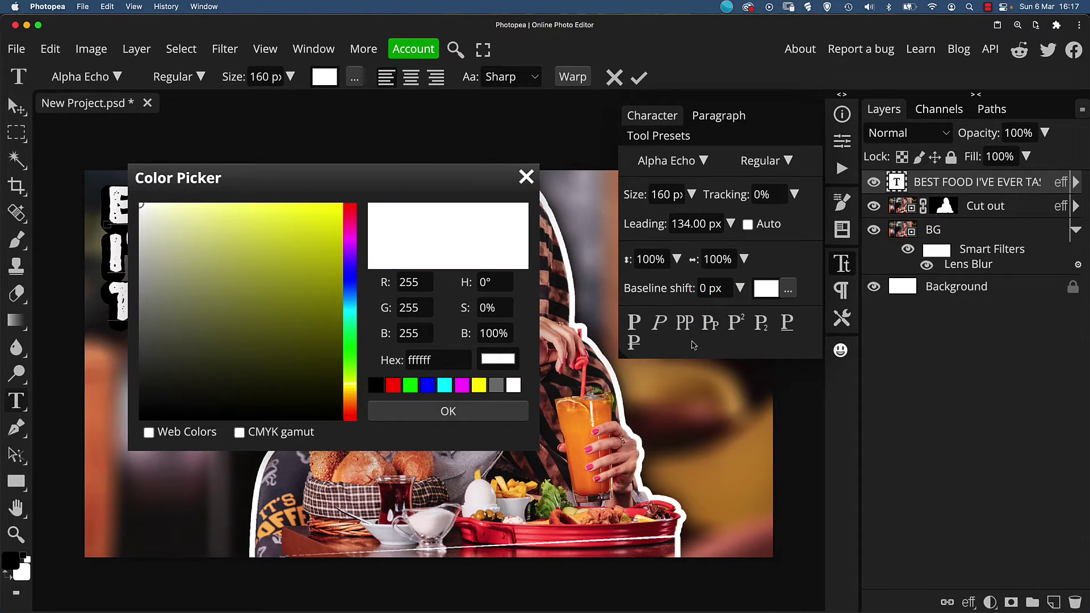
left_click_drag(427, 178, 923, 159)
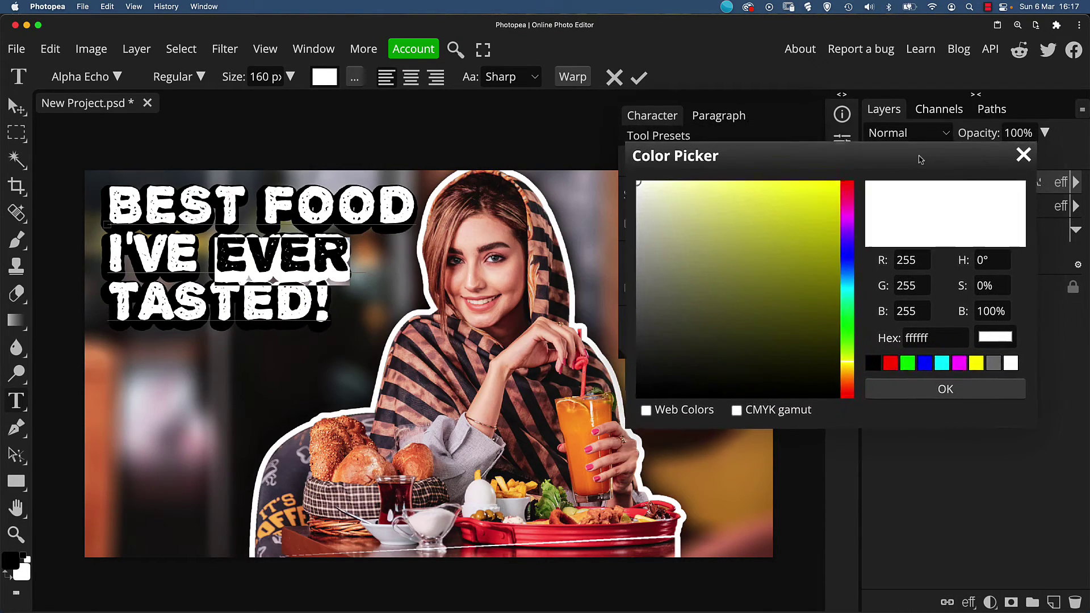
left_click(580, 428)
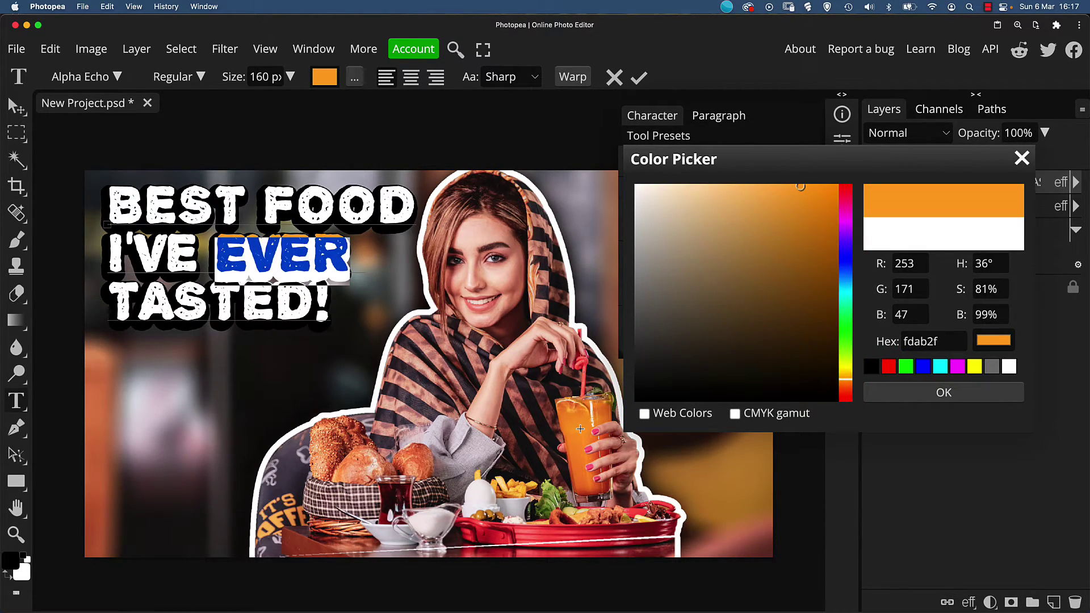
left_click(581, 363)
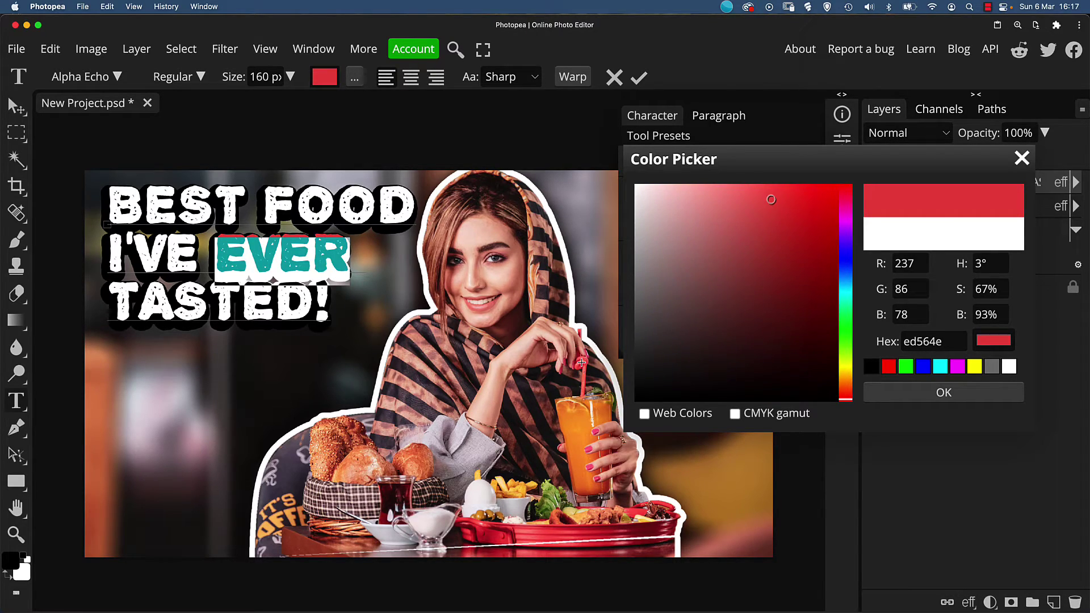
left_click_drag(774, 195, 799, 193)
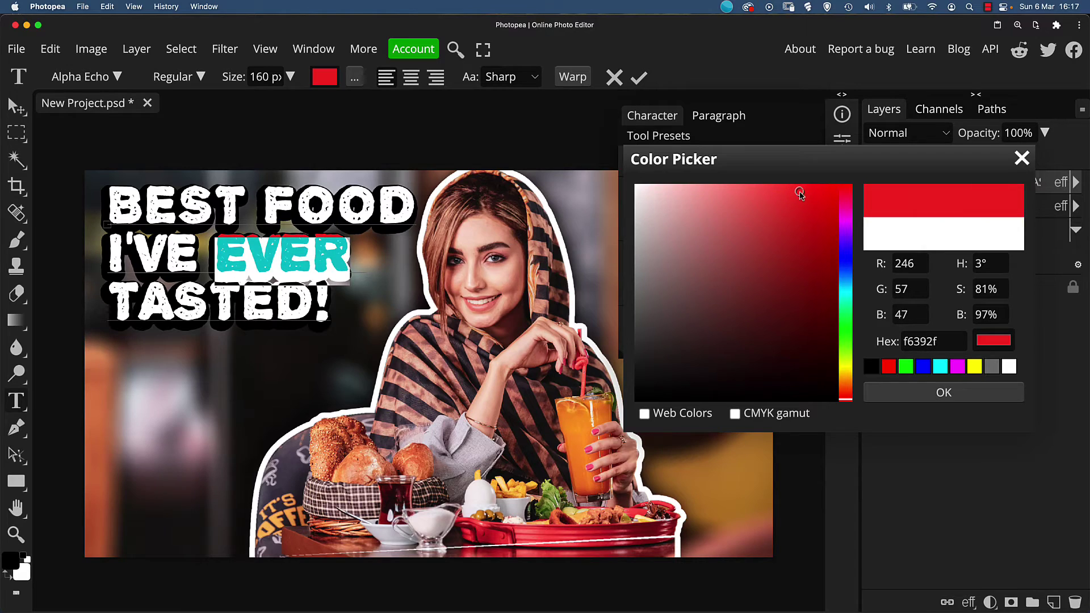
left_click(935, 391)
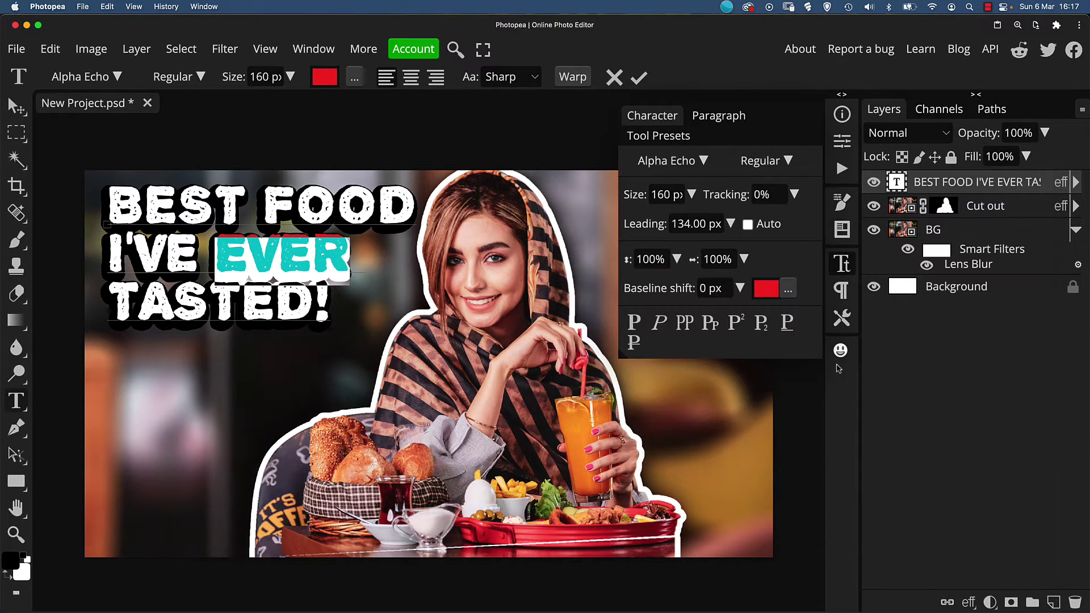
left_click(261, 301)
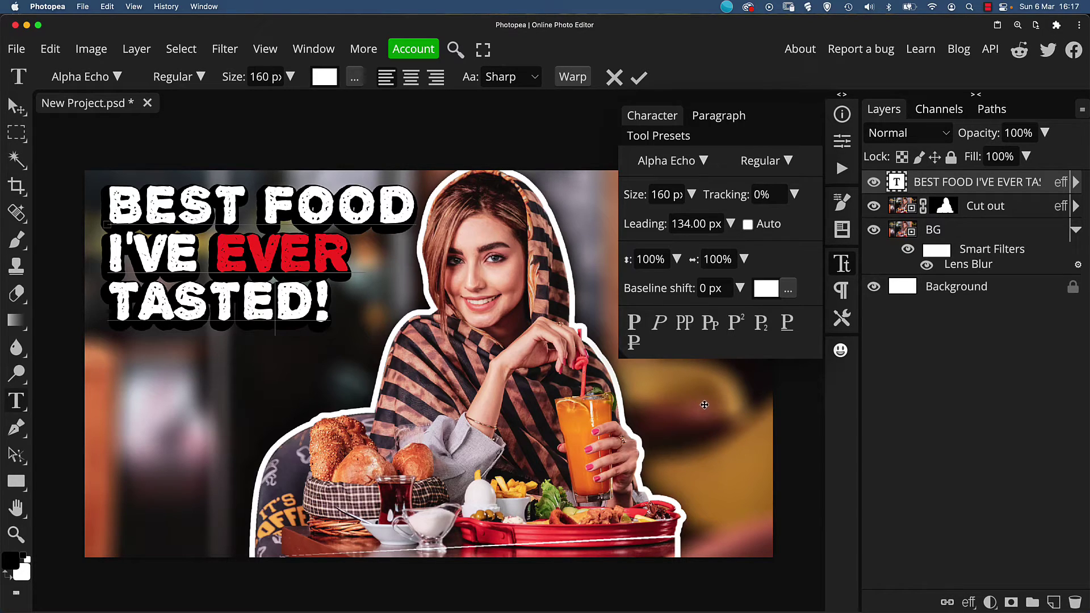
- Scale the headline up slightly and move its layer beneath the Cut out layer
left_click(843, 266)
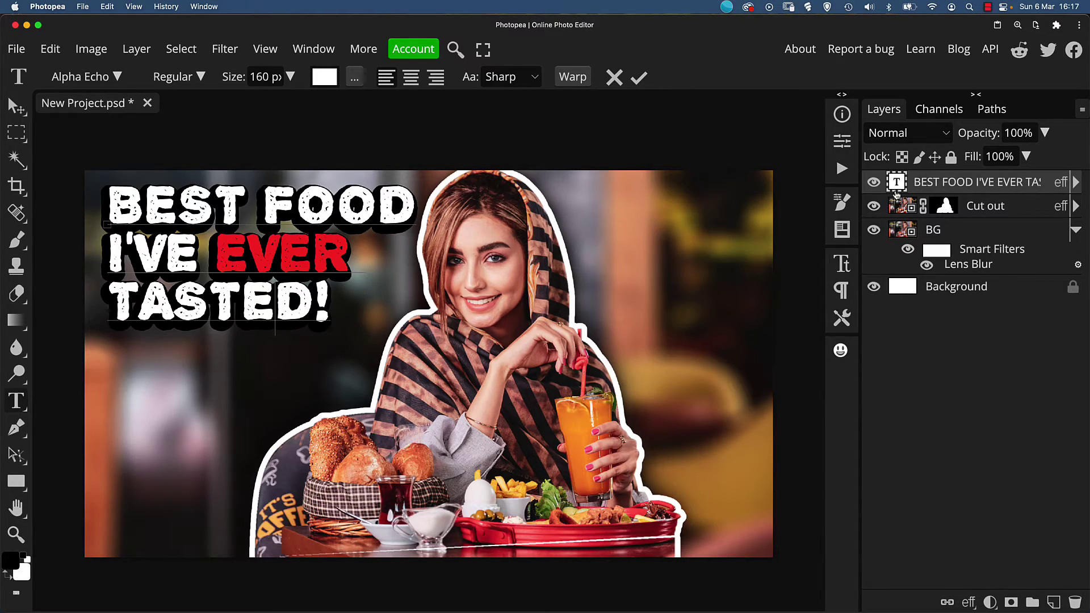
left_click(896, 193)
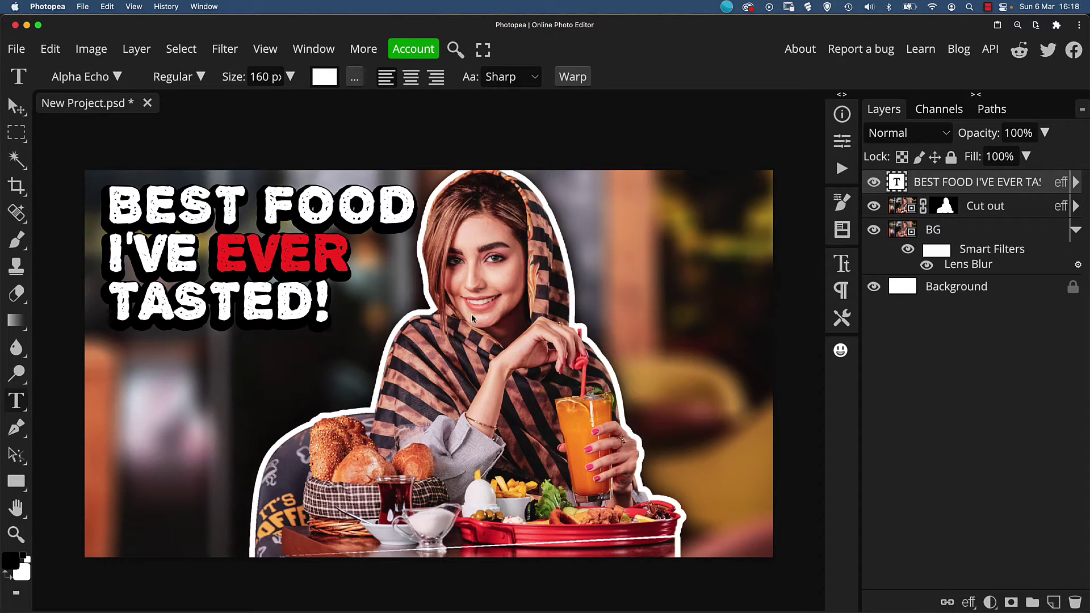
key("super+alt+t")
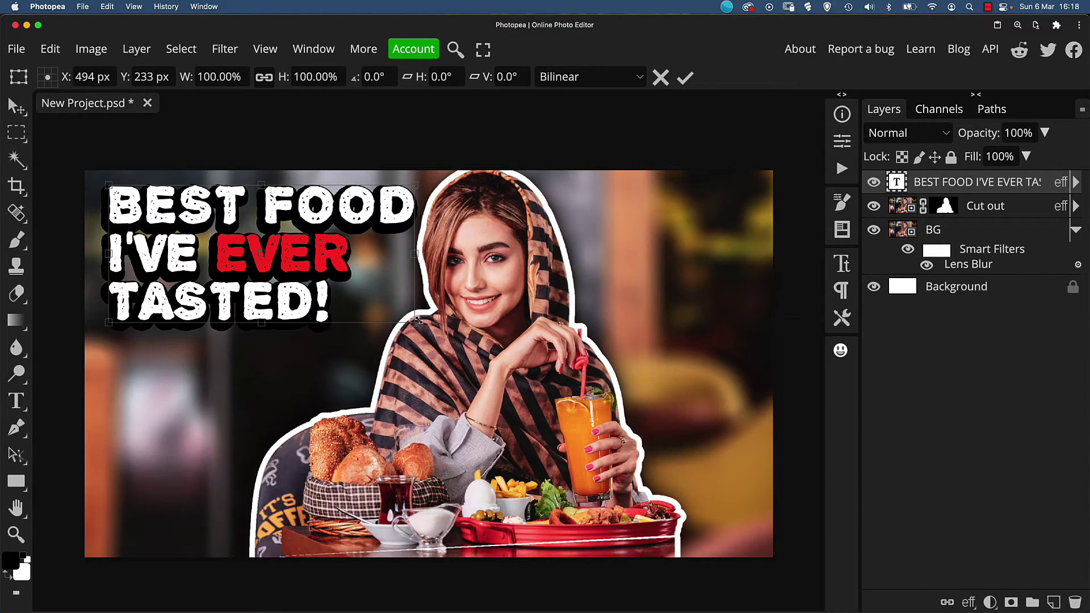
left_click_drag(418, 321, 436, 338)
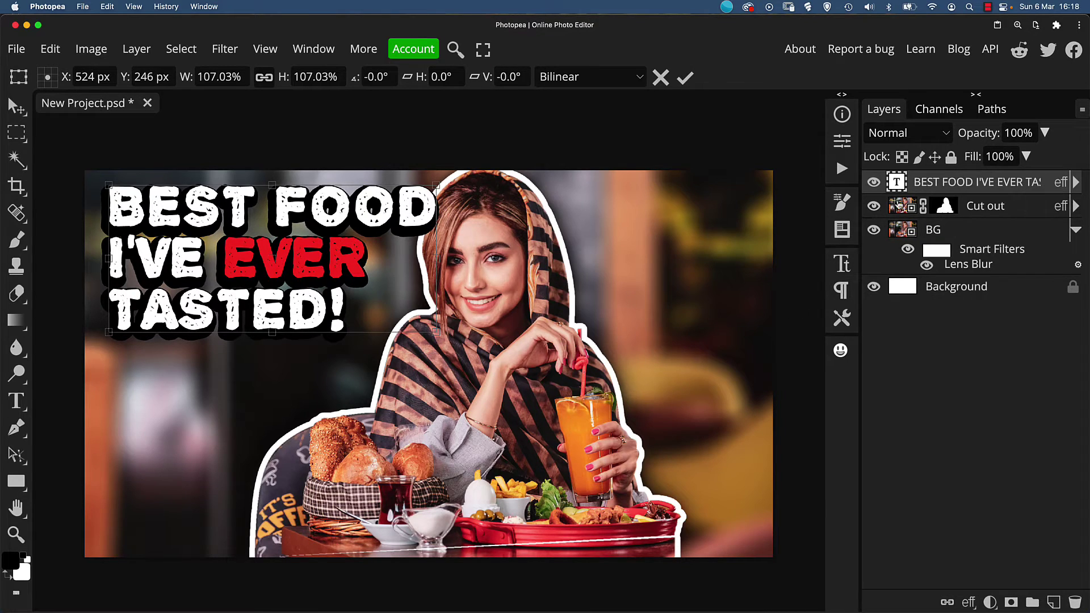
key("Return")
left_click_drag(897, 190, 898, 219)
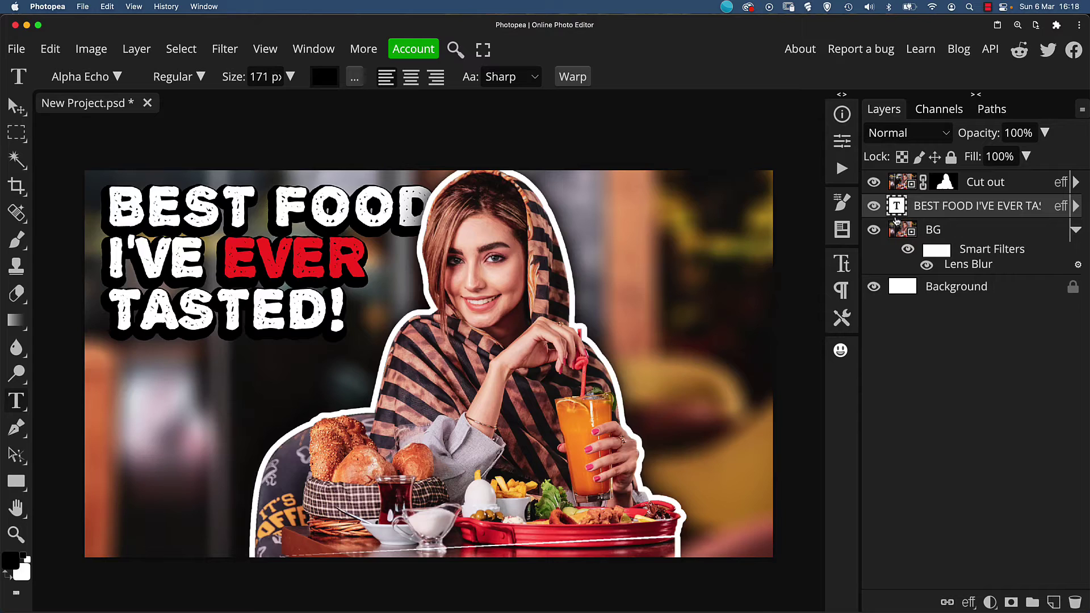
- Enlarge the woman cut-out to about 36.89% and shift it slightly right and down
key("v")
left_click_drag(474, 324, 469, 325)
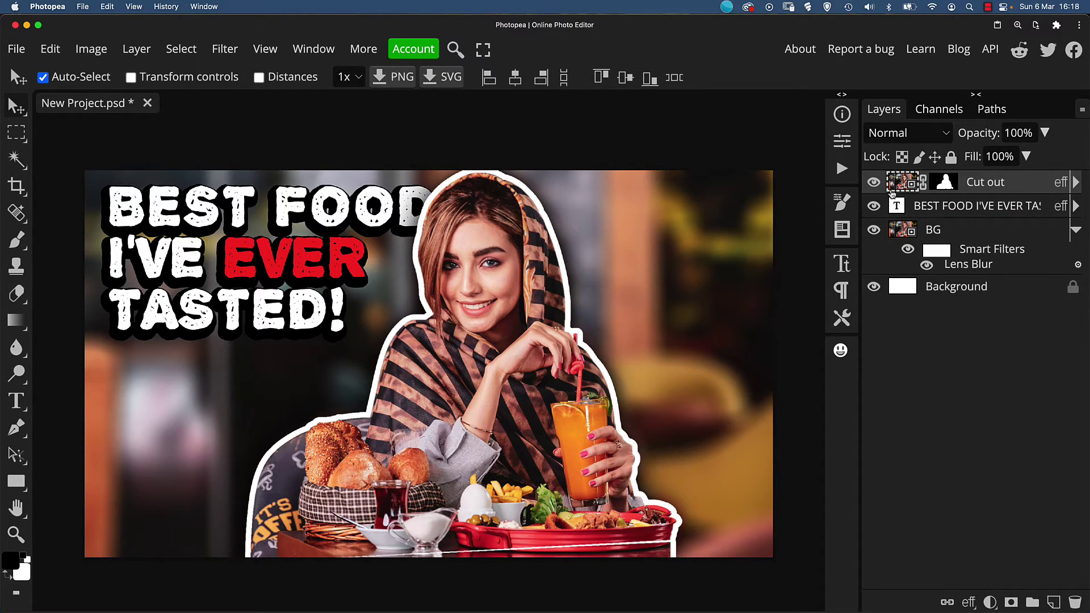
key("ctrl+t")
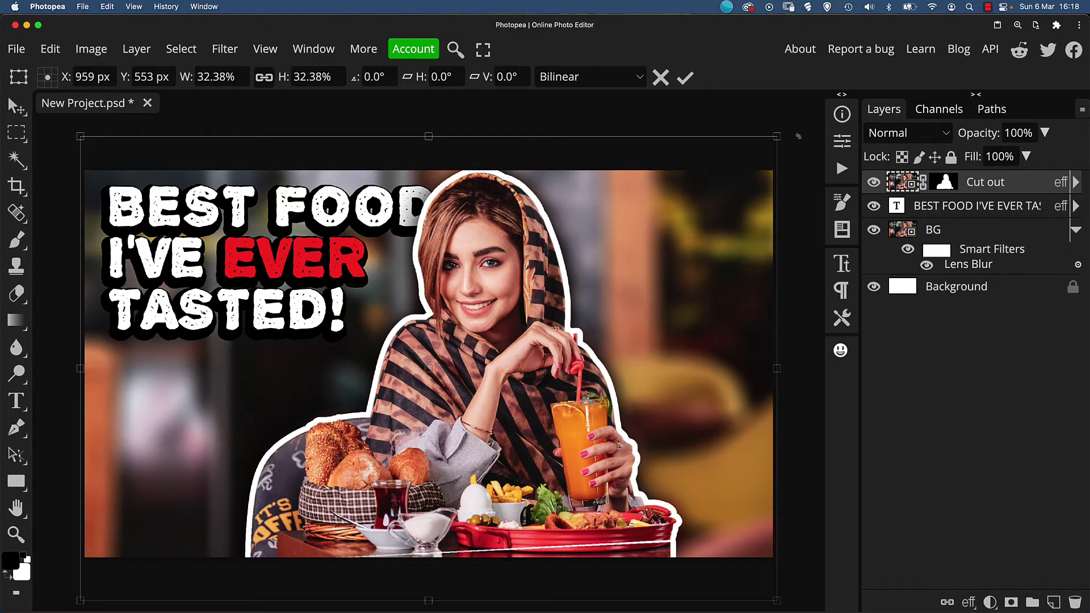
left_click_drag(787, 130, 822, 109)
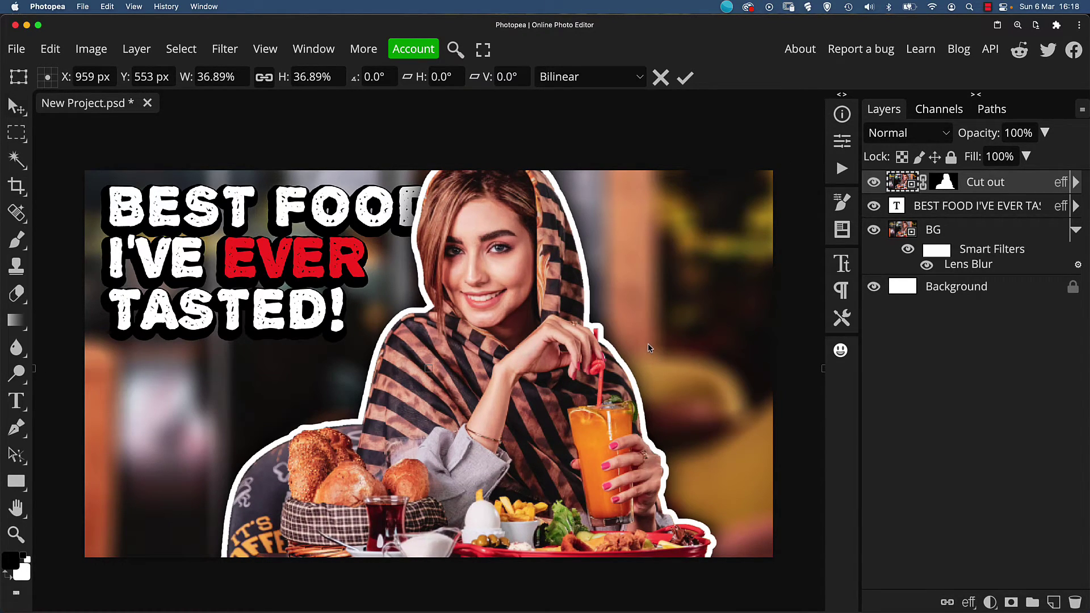
key("Return")
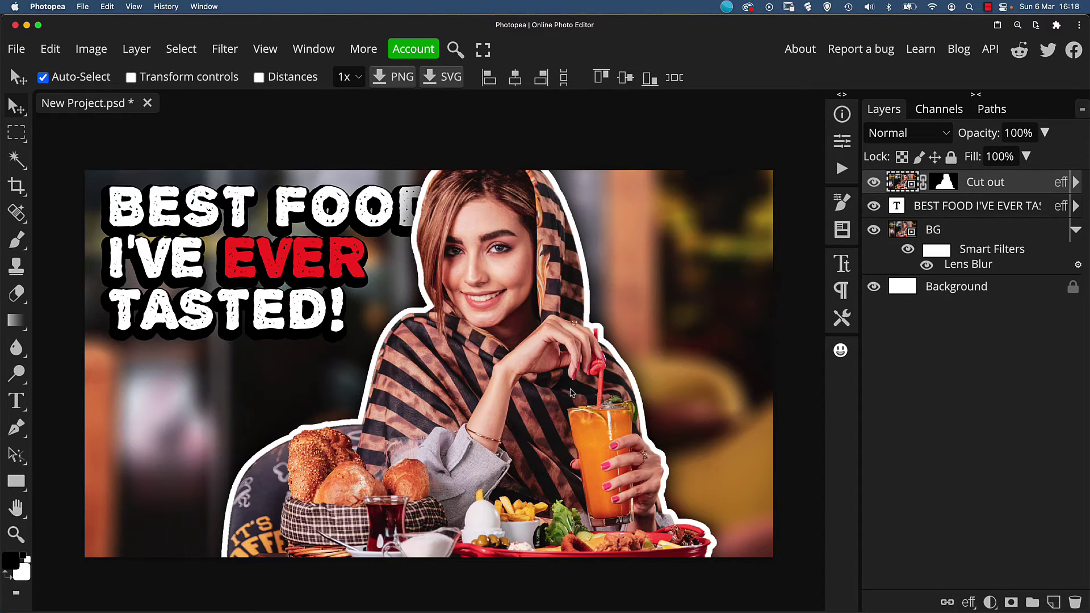
left_click_drag(572, 391, 582, 396)
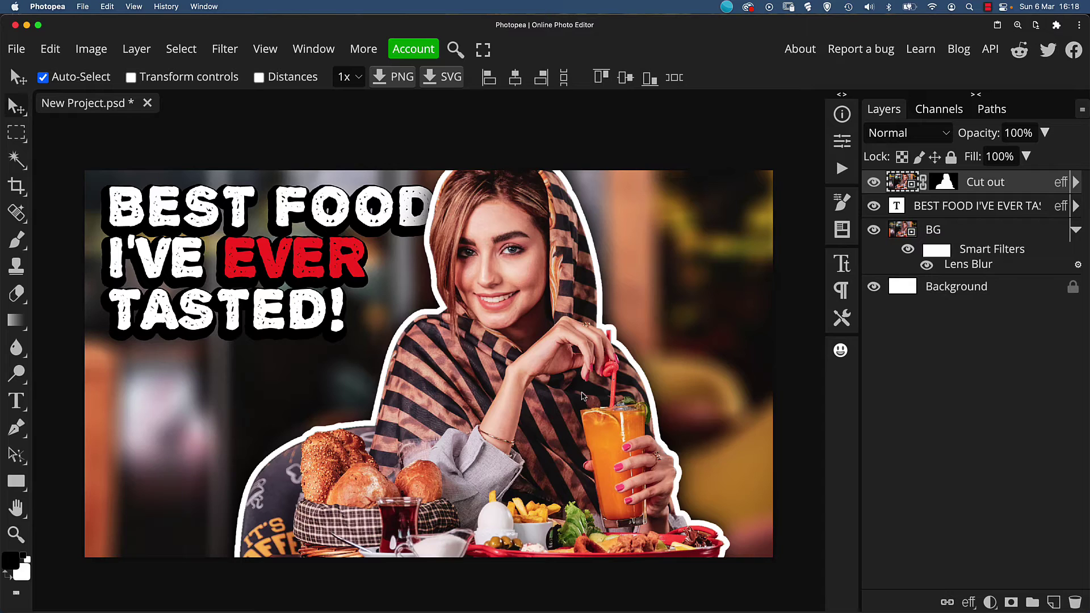
- Select the entire canvas and add a black solid Color Fill layer over it
key("super+minus")
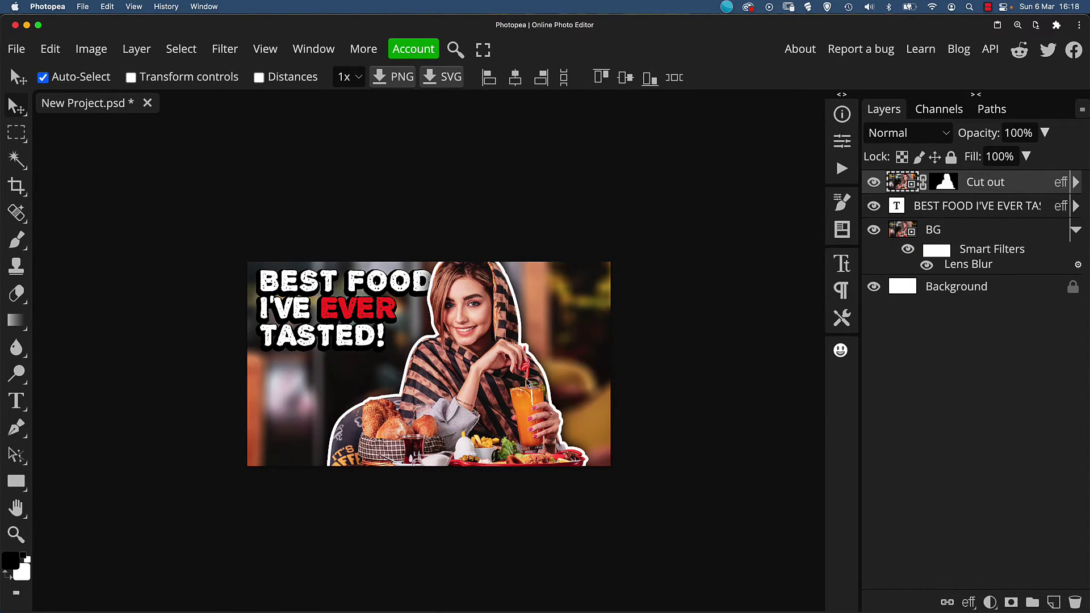
key("m")
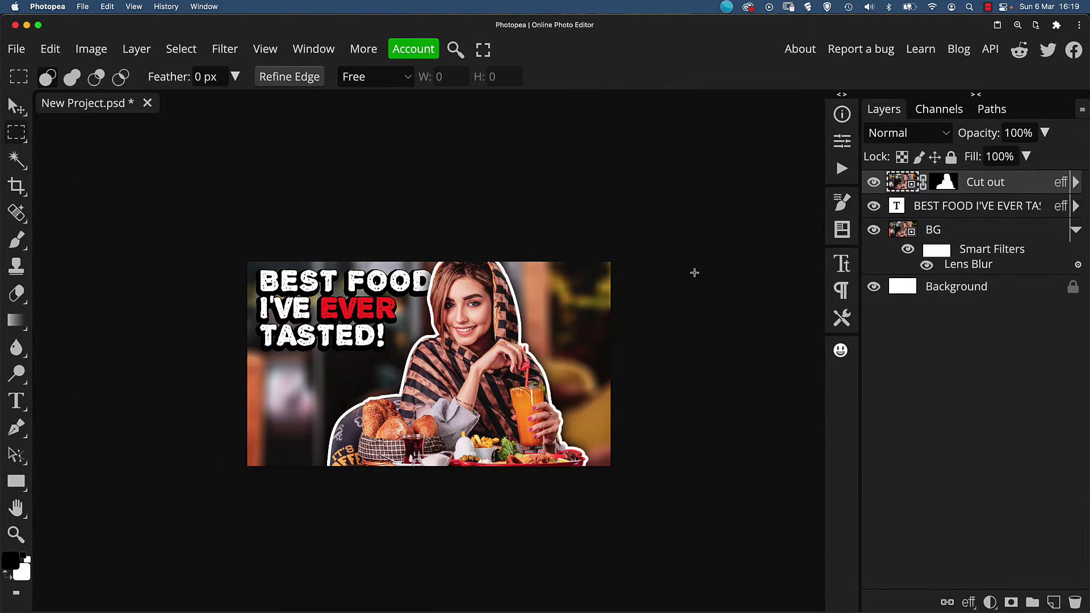
left_click_drag(227, 242, 635, 539)
left_click(992, 603)
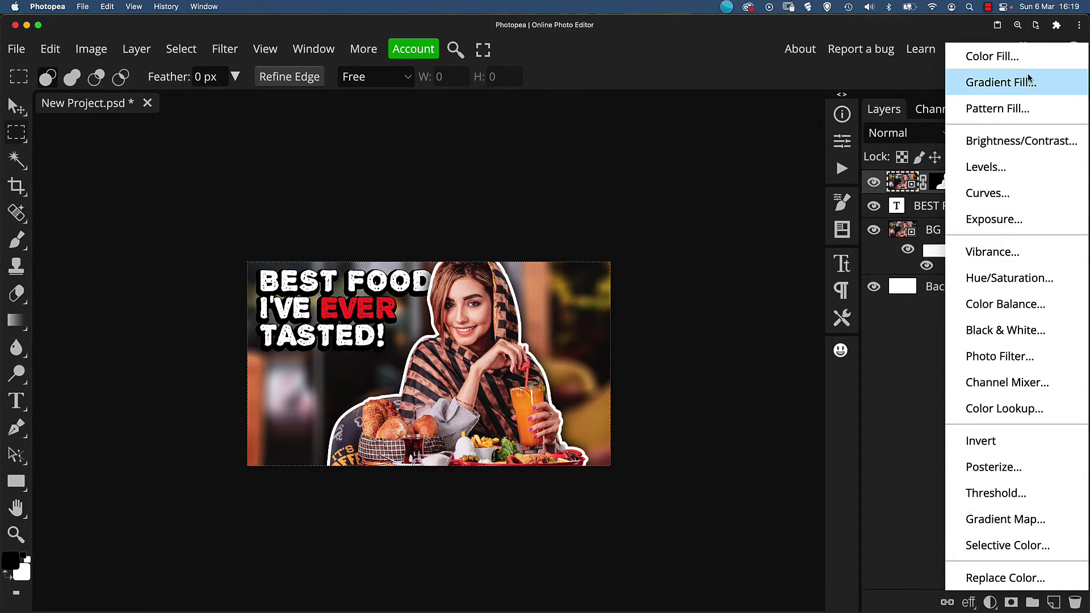
left_click(1022, 57)
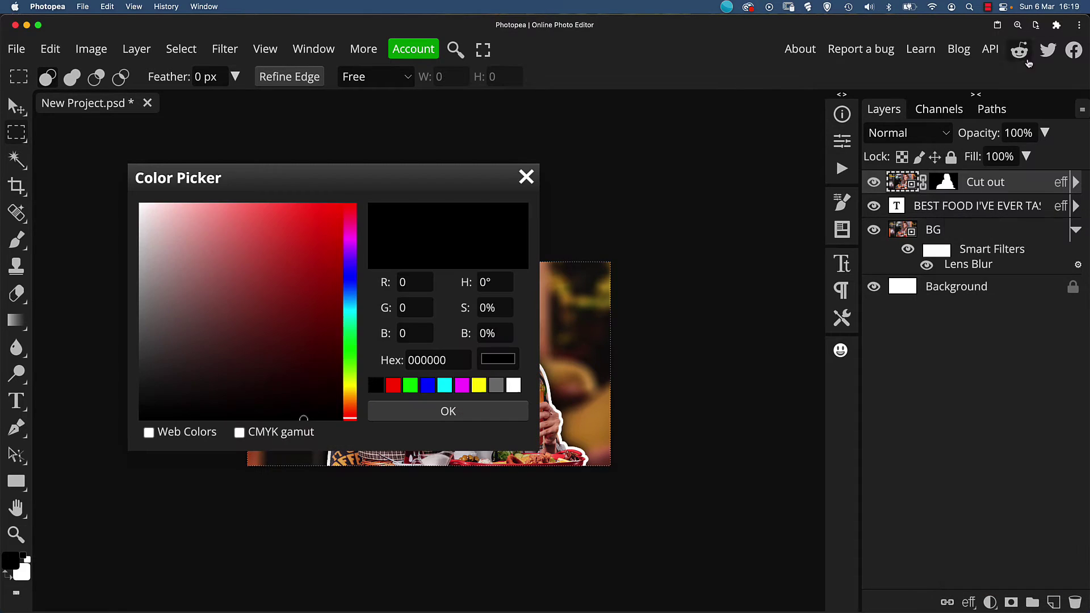
left_click(480, 413)
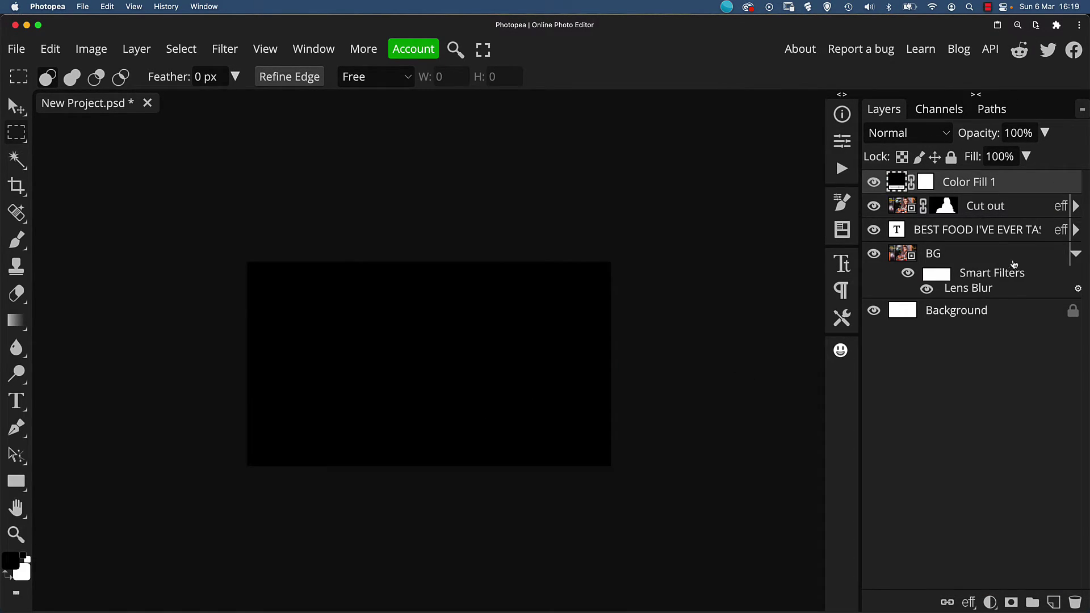
- Rename the fill layer to 'Border'
double_click(974, 183)
type("Bo")
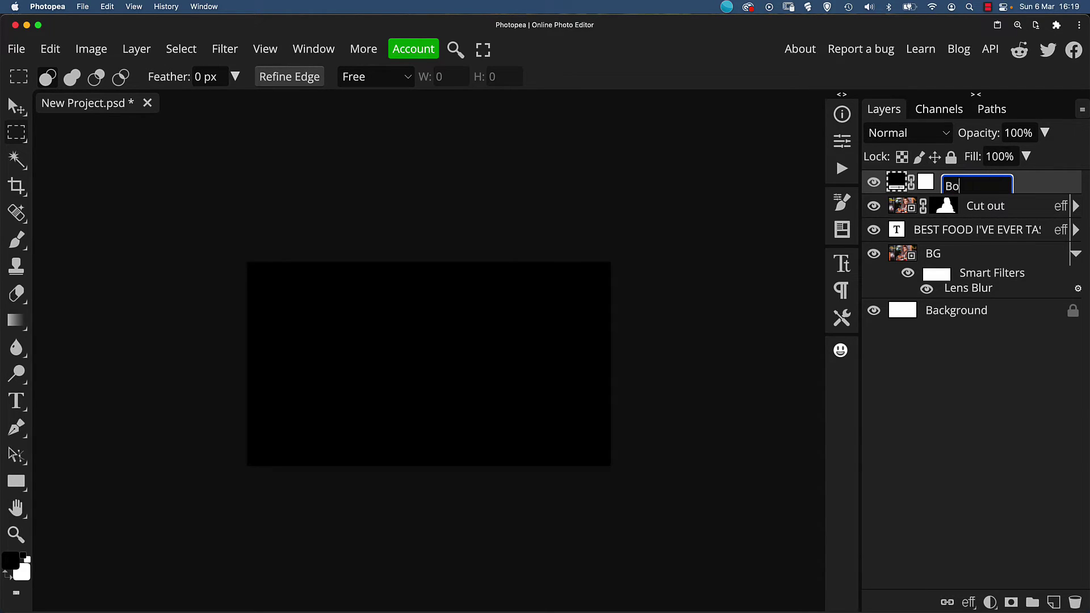
type("rder")
key("Return")
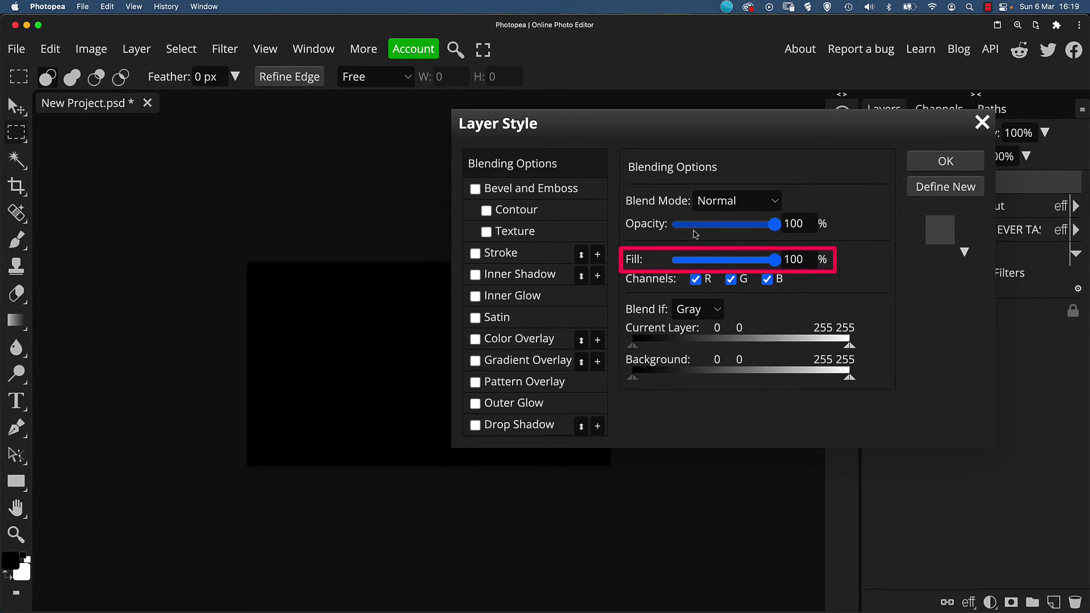
- Set the Border layer's fill to 0% and add a stroke positioned at Center
left_click_drag(772, 262, 676, 261)
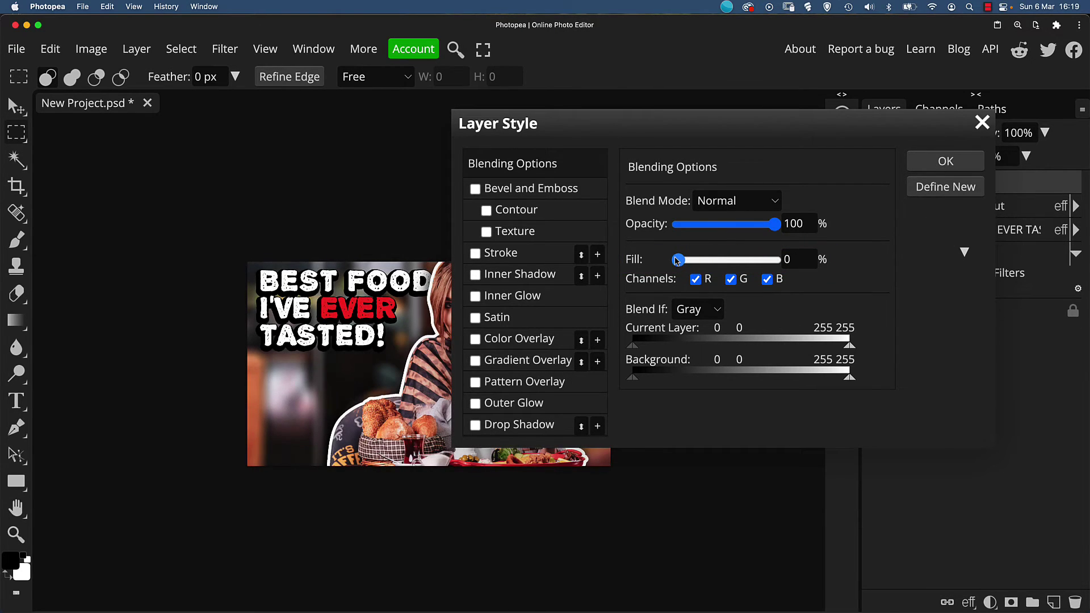
left_click_drag(602, 118, 770, 138)
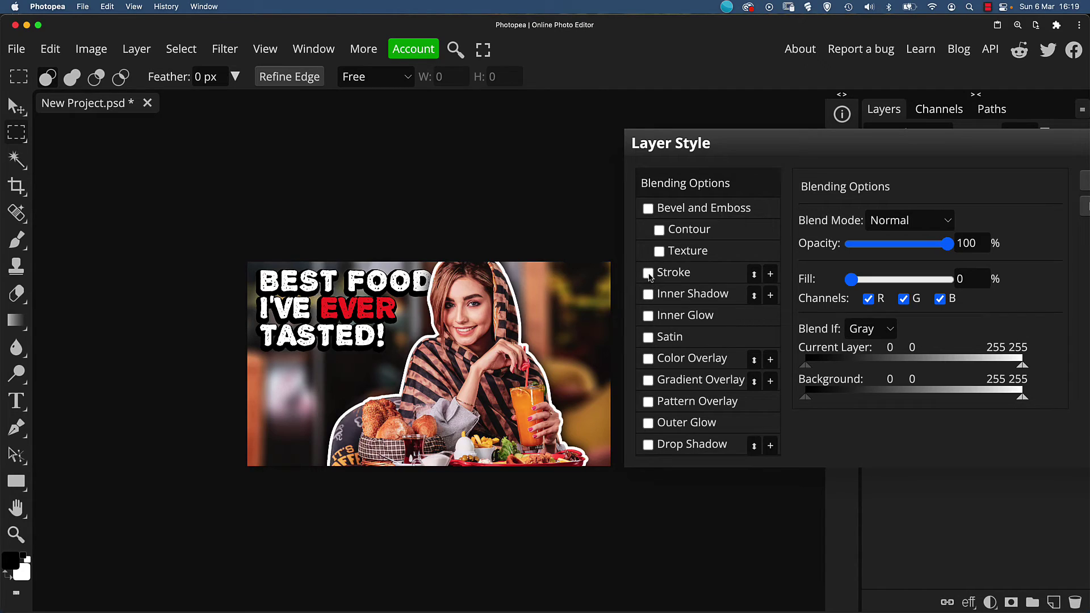
left_click(648, 274)
left_click(672, 274)
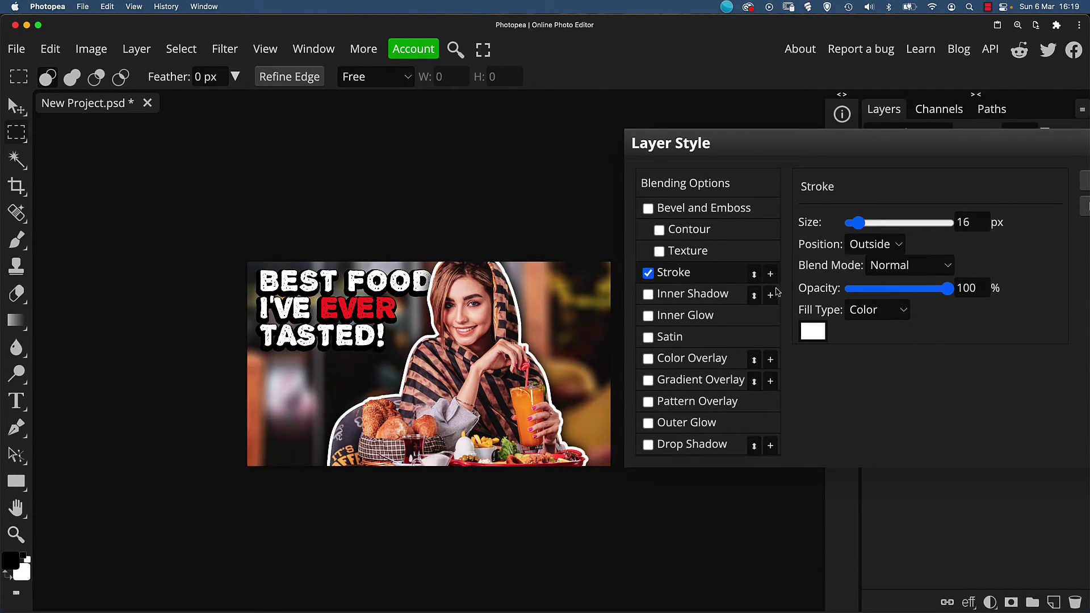
left_click(881, 245)
left_click(883, 230)
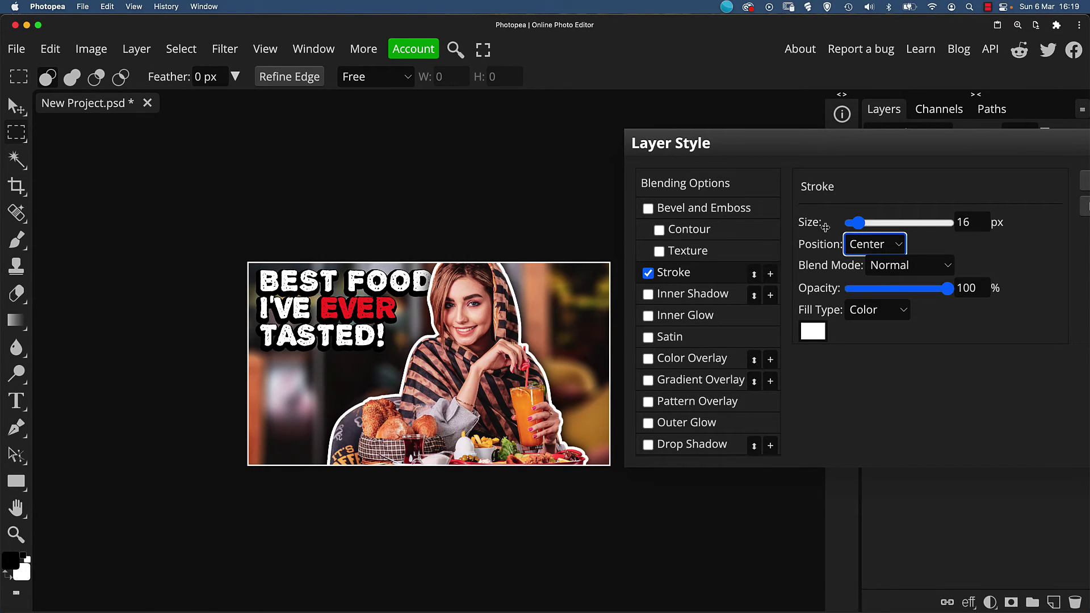
- Make the stroke black and 54 px thick, then apply the layer style
left_click(814, 331)
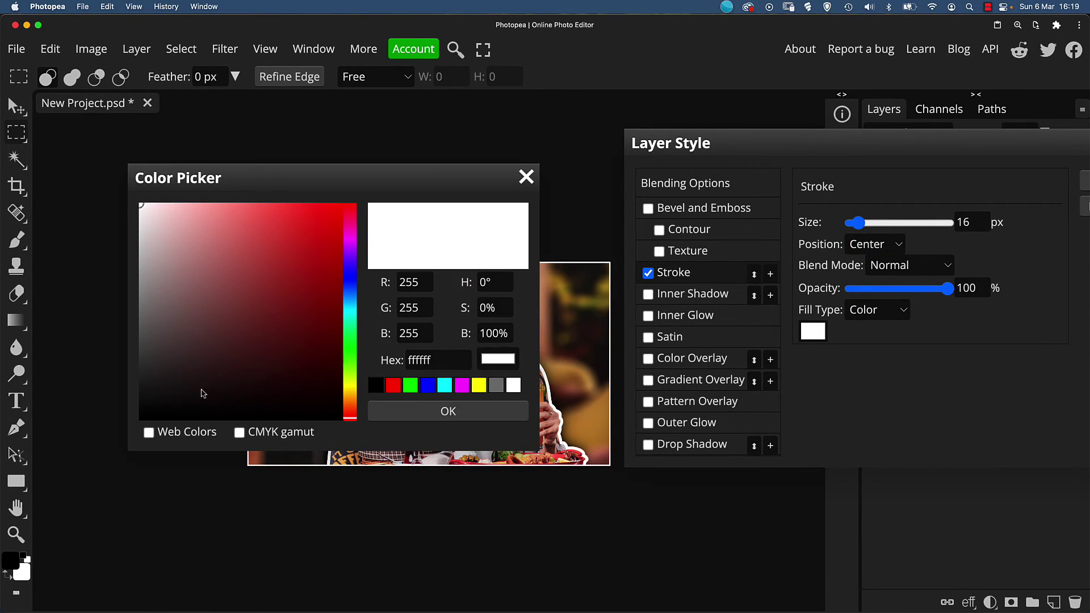
left_click_drag(154, 409, 141, 420)
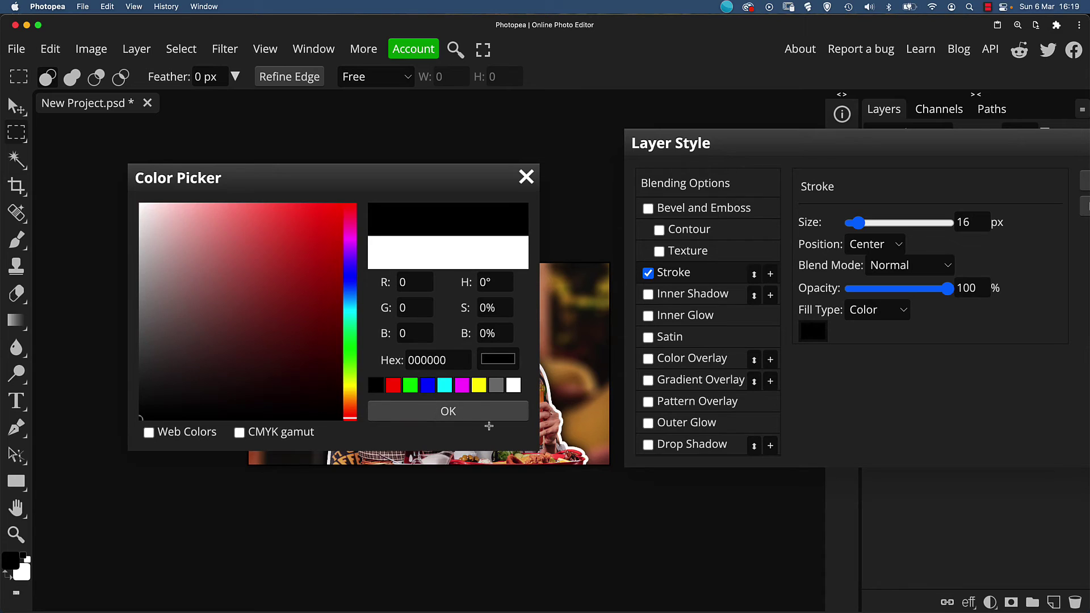
left_click(434, 411)
left_click_drag(858, 223, 864, 223)
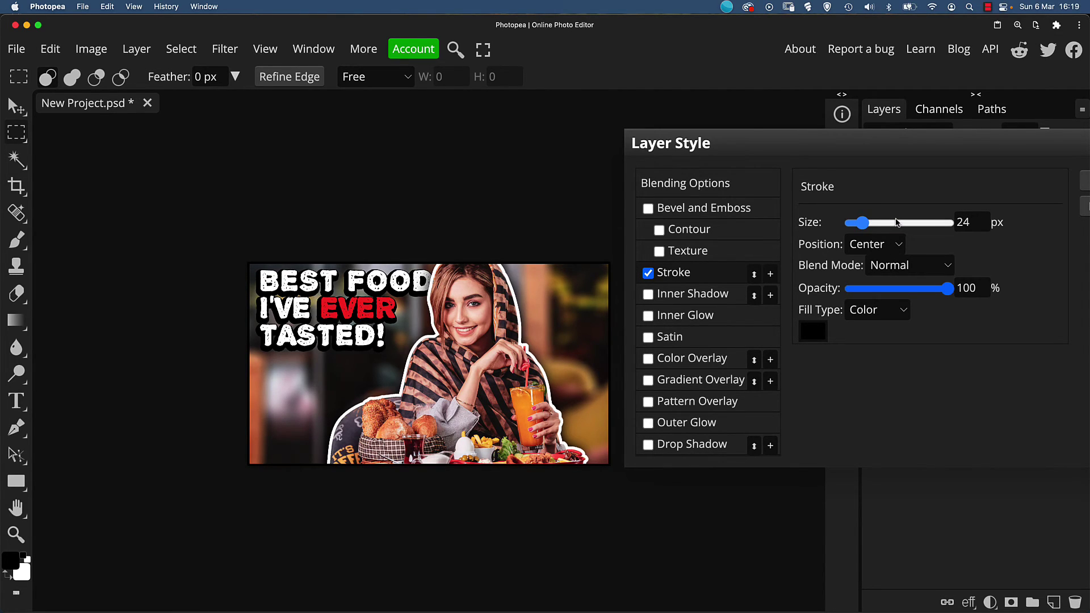
left_click(879, 223)
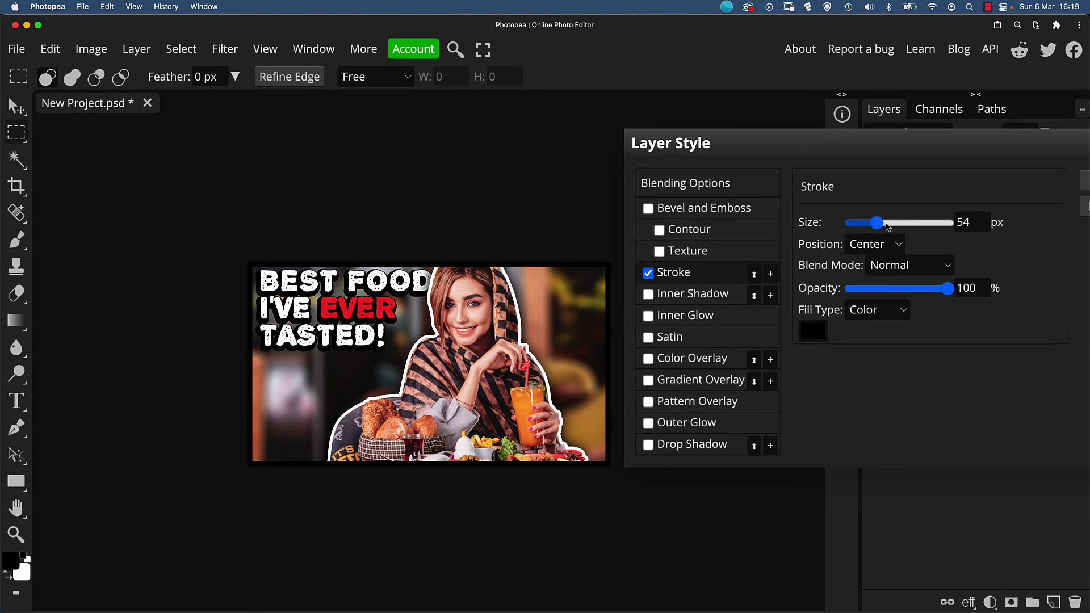
left_click_drag(910, 147, 870, 137)
left_click(1069, 170)
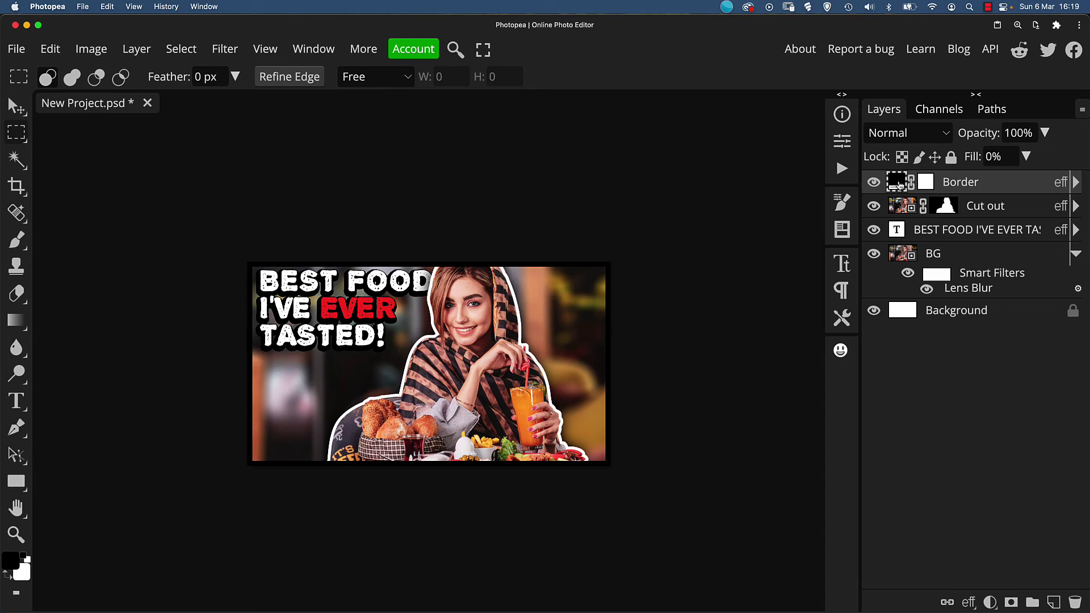
- Move the Border layer below Cut out and nudge the woman cut-out slightly right
left_click_drag(898, 185, 898, 219)
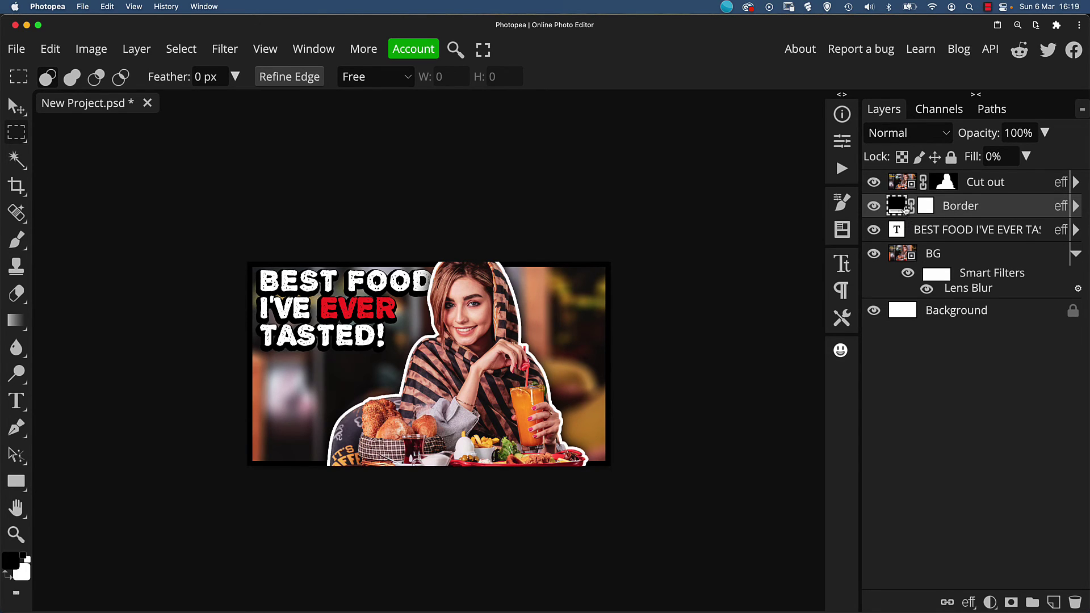
left_click(902, 186)
key("v")
left_click_drag(518, 375, 525, 375)
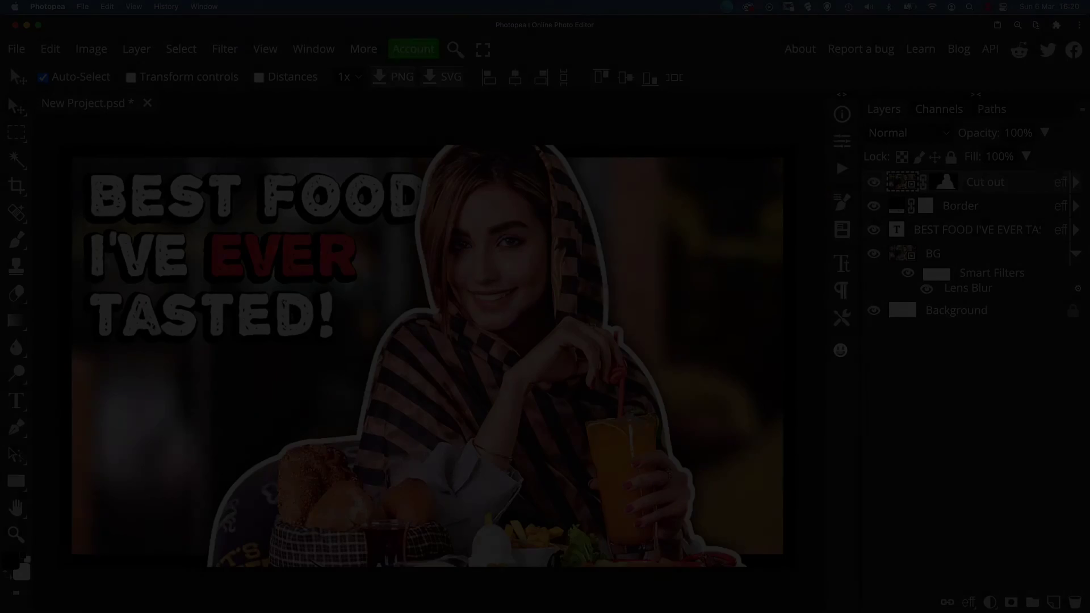